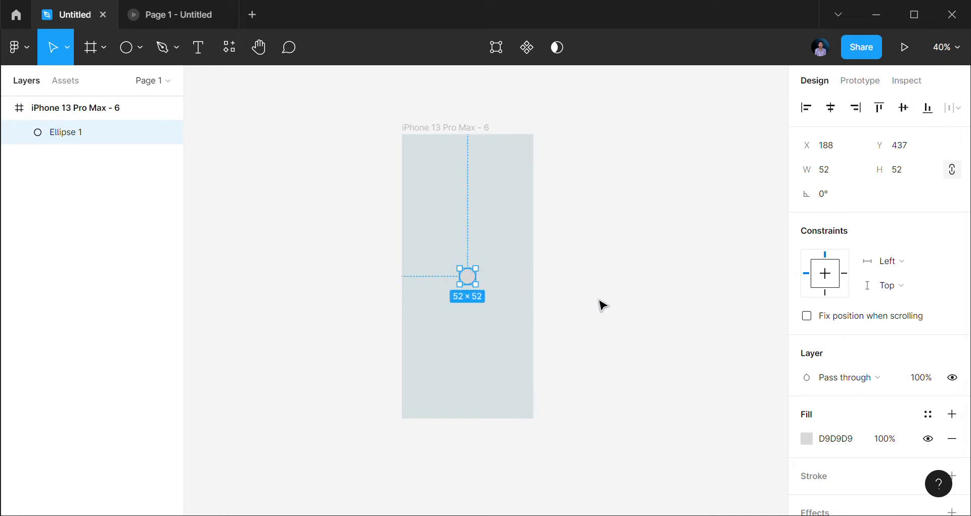
# Duplicate the 52 × 52 ellipse in place four times inside the iPhone 13 Pro Max - 6 frame.
pyautogui.hotkey('ctrl', 'd')
pyautogui.hotkey('ctrl', 'd')
pyautogui.hotkey('ctrl', 'd')
pyautogui.hotkey('ctrl', 'd')
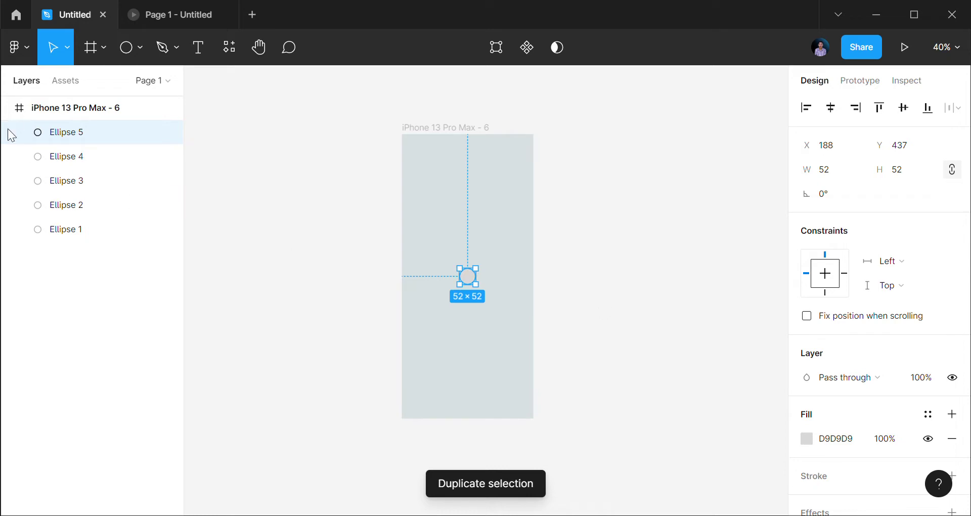
# Change the fill of Ellipse 2 to dark blue 2E50A9.
pyautogui.click(71, 204)
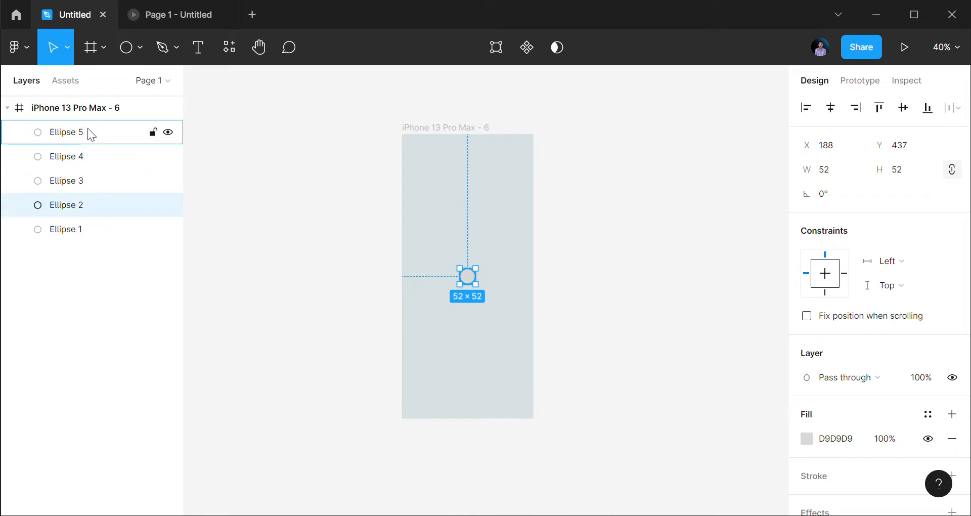
pyautogui.click(805, 438)
pyautogui.click(726, 334)
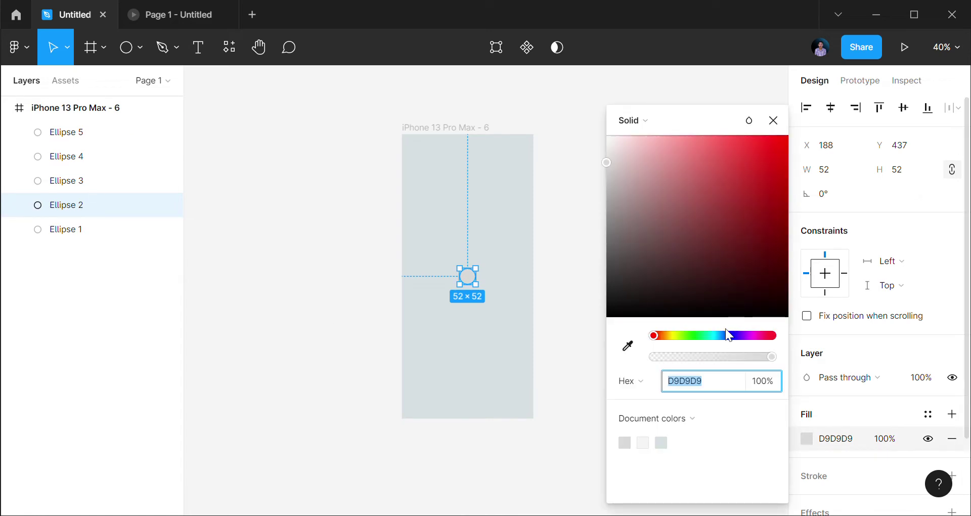
pyautogui.click(739, 197)
# Change the fill of Ellipse 3 to magenta AE31A9.
pyautogui.click(94, 191)
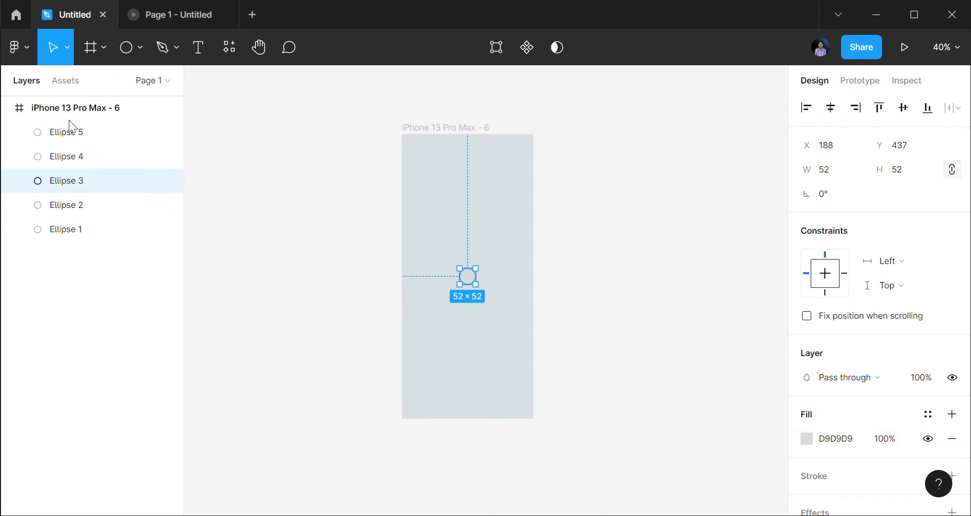
pyautogui.click(808, 438)
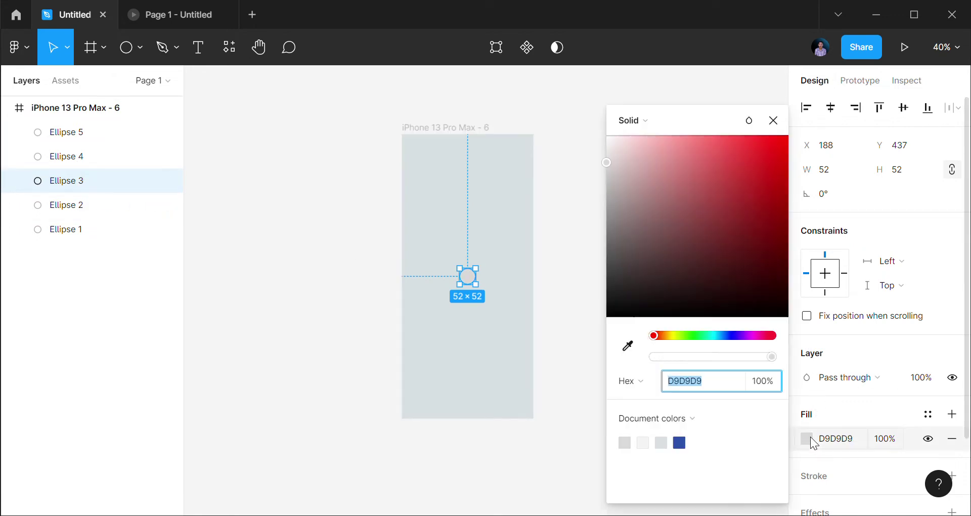
pyautogui.click(752, 335)
pyautogui.click(736, 191)
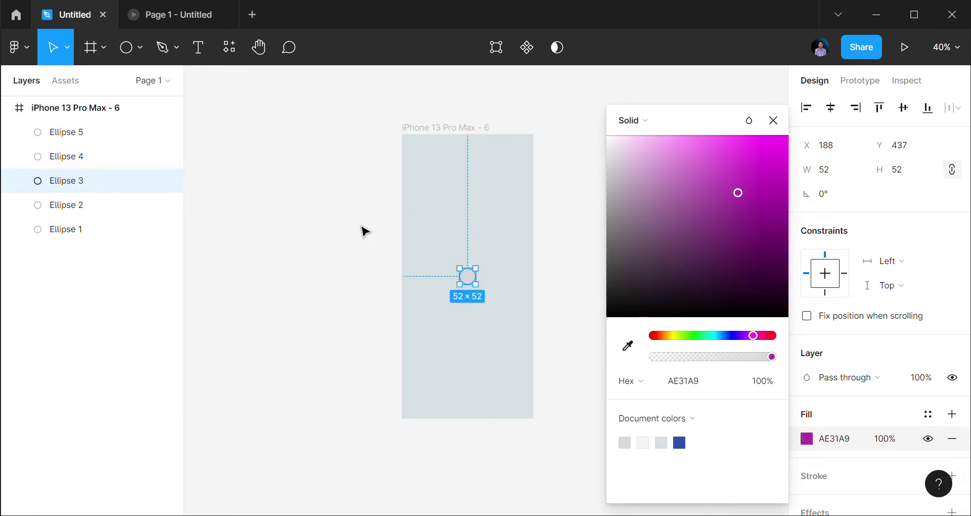
# Change the fill of Ellipse 4 to light purple AB58DD.
pyautogui.click(80, 158)
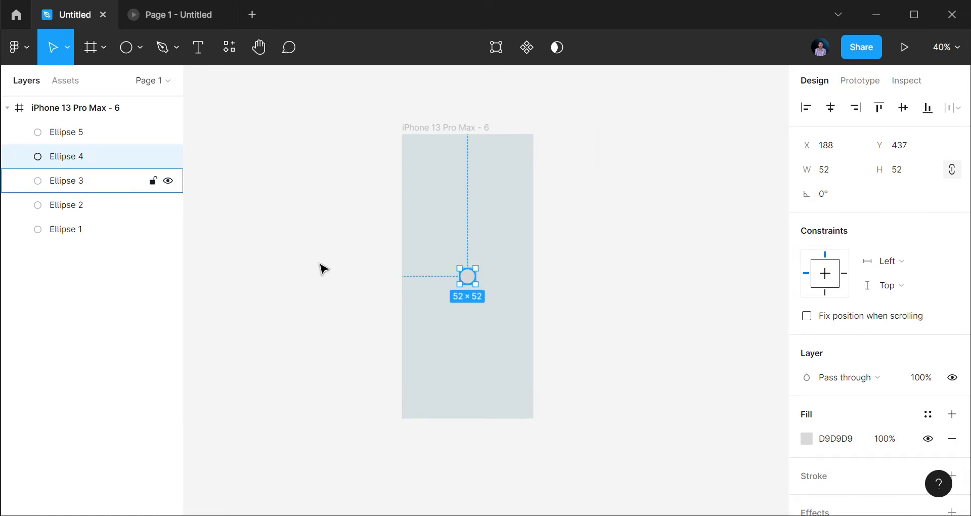
pyautogui.click(805, 438)
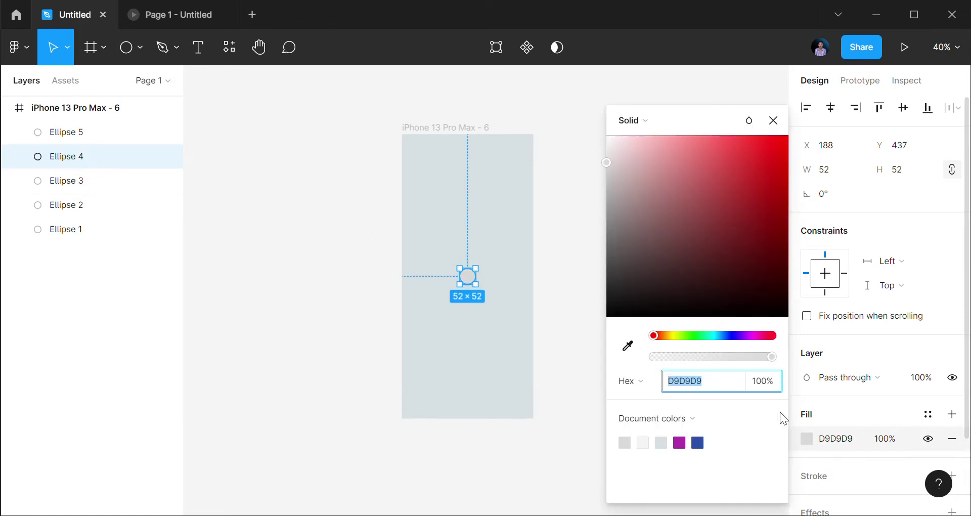
pyautogui.click(744, 335)
pyautogui.click(715, 161)
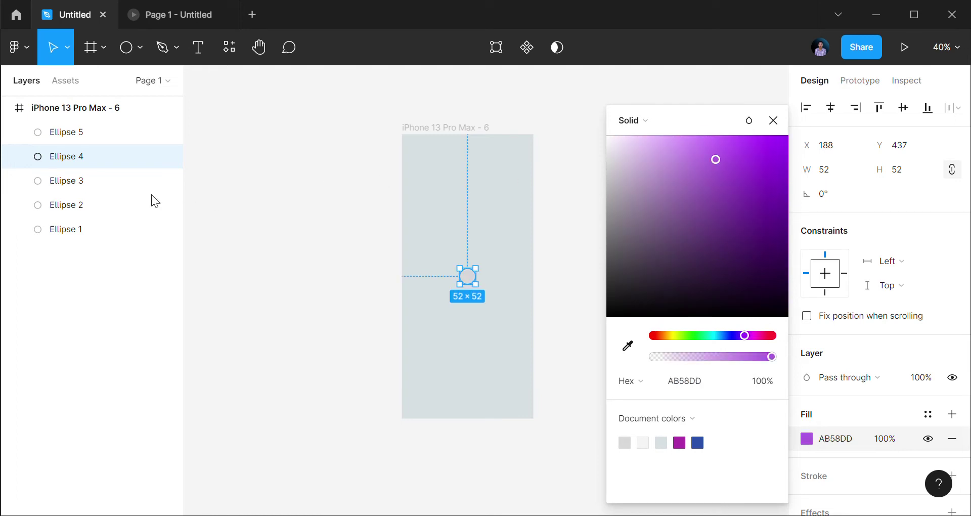
# Change the fill of Ellipse 5 to light blue 799FD9 and close the color picker.
pyautogui.click(92, 130)
pyautogui.click(805, 438)
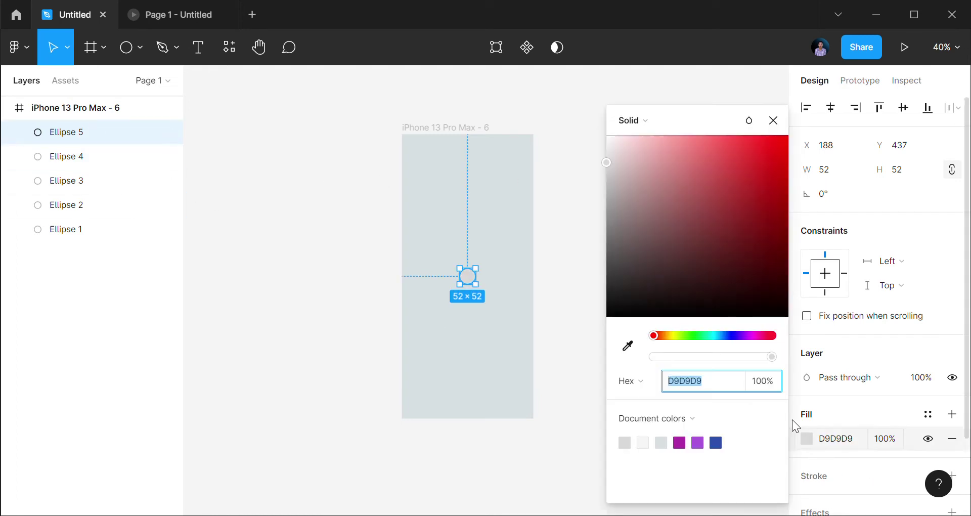
pyautogui.click(708, 335)
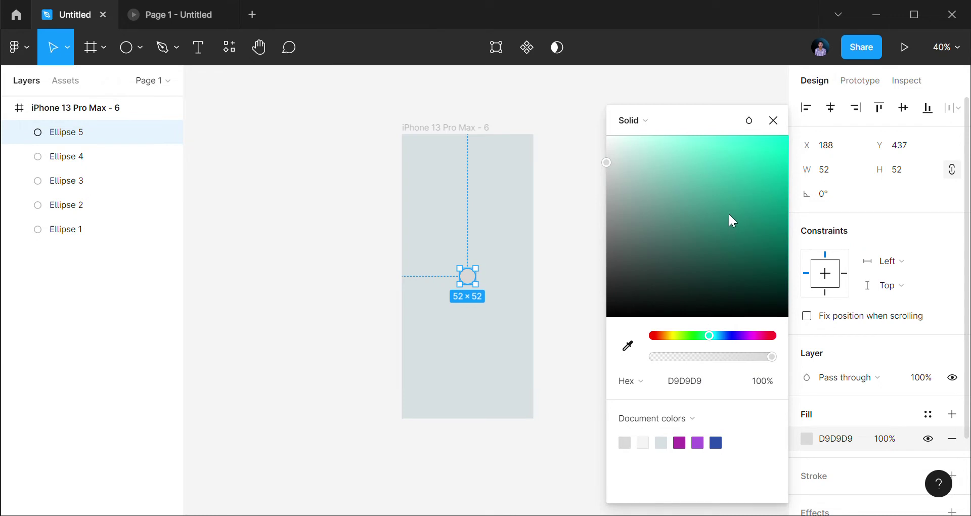
pyautogui.click(729, 188)
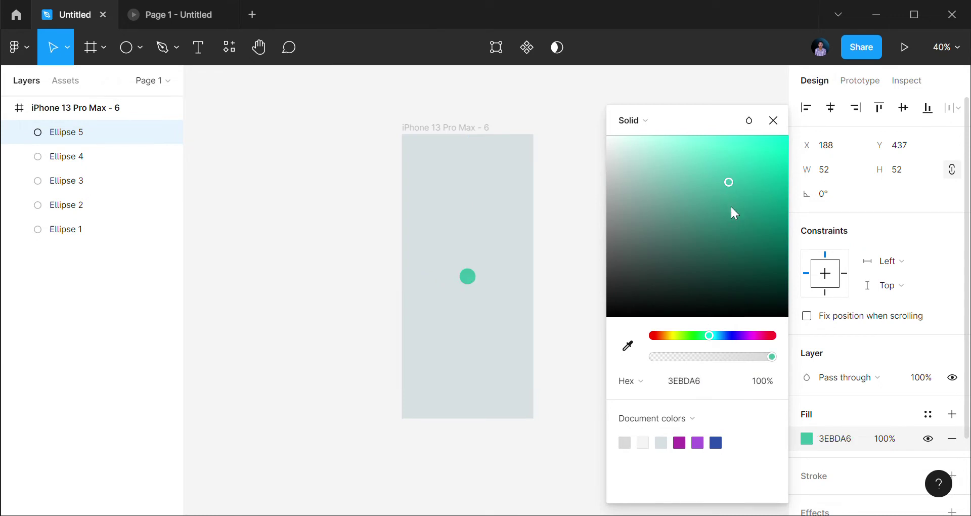
pyautogui.click(613, 206)
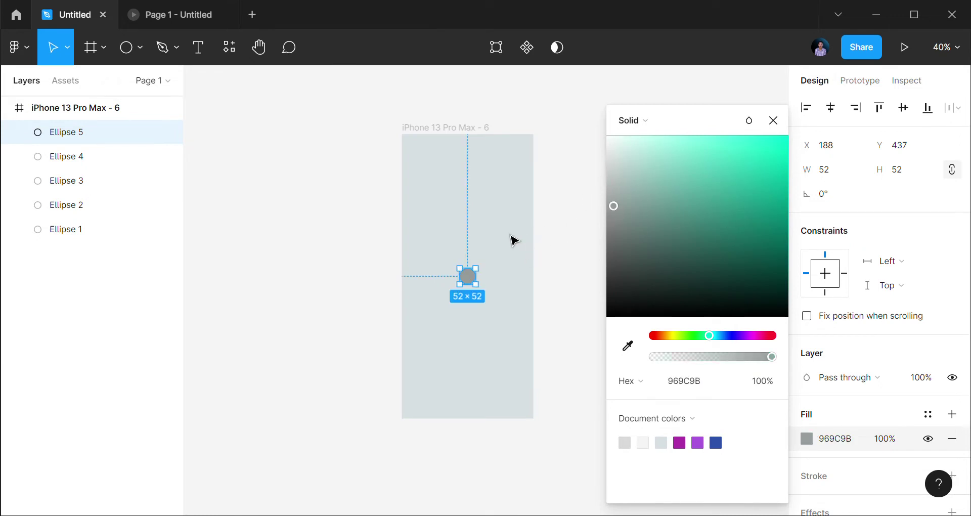
pyautogui.click(724, 336)
pyautogui.click(687, 162)
pyautogui.click(772, 121)
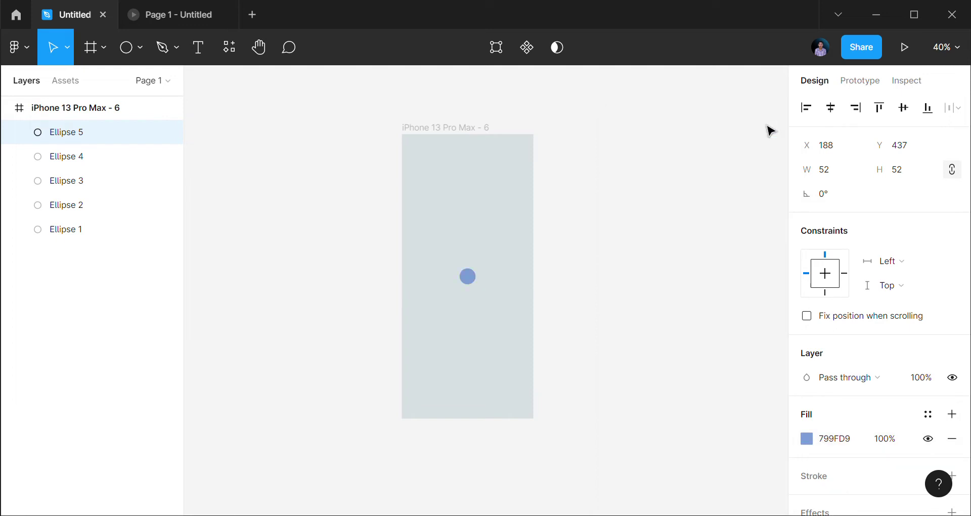
# Duplicate the iPhone 13 Pro Max - 6 frame and move the copy farther away from the original, to X 5286.
pyautogui.click(453, 131)
pyautogui.hotkey('ctrl', 'd')
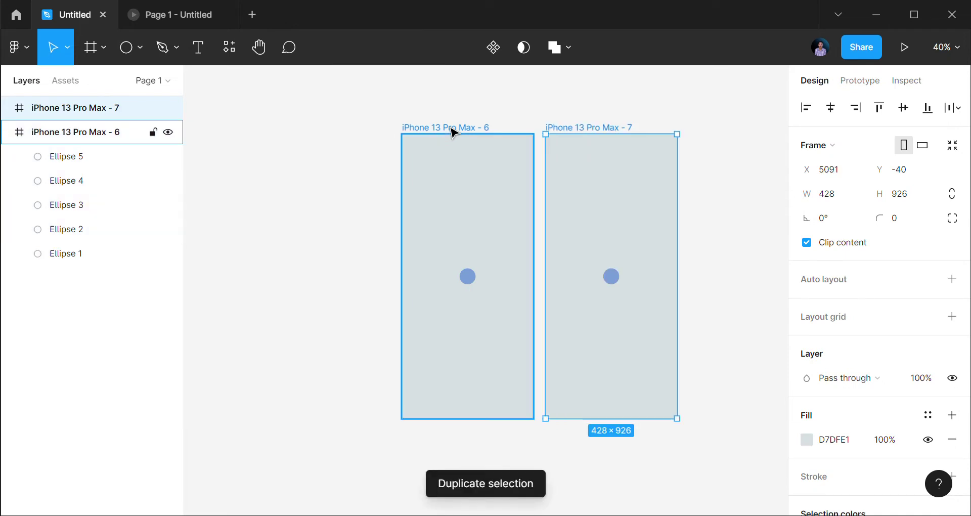
pyautogui.moveTo(584, 132); pyautogui.dragTo(645, 136)
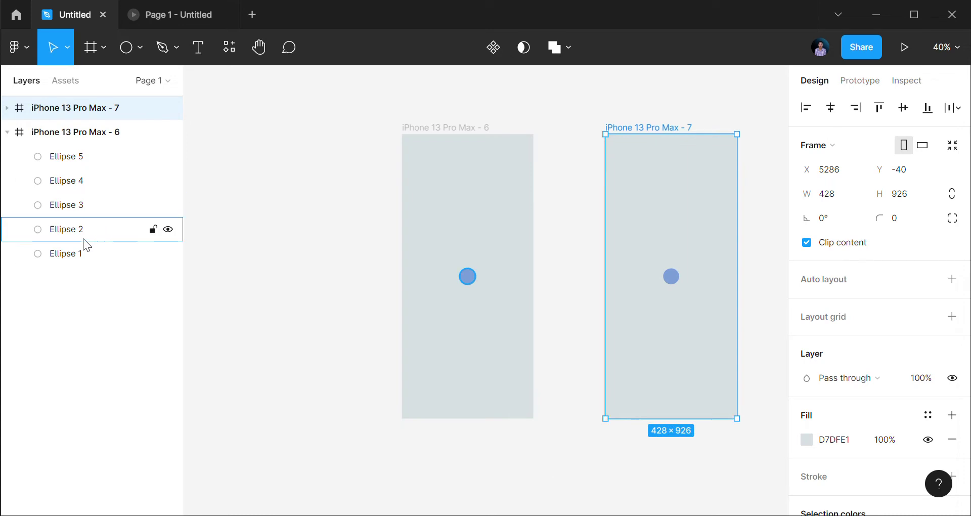
# Move Ellipse 2 in the iPhone 13 Pro Max - 7 frame horizontally to X 298, right of the central circle.
pyautogui.click(670, 277)
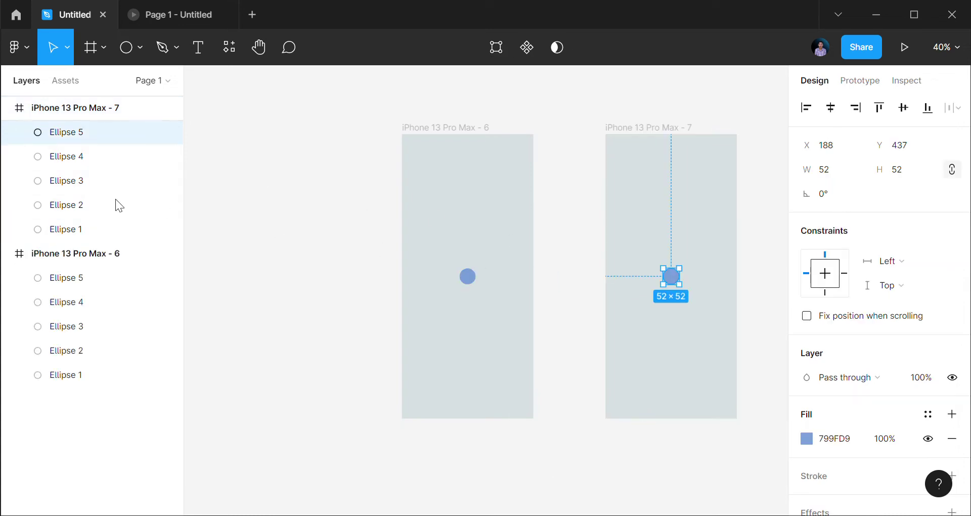
pyautogui.click(86, 209)
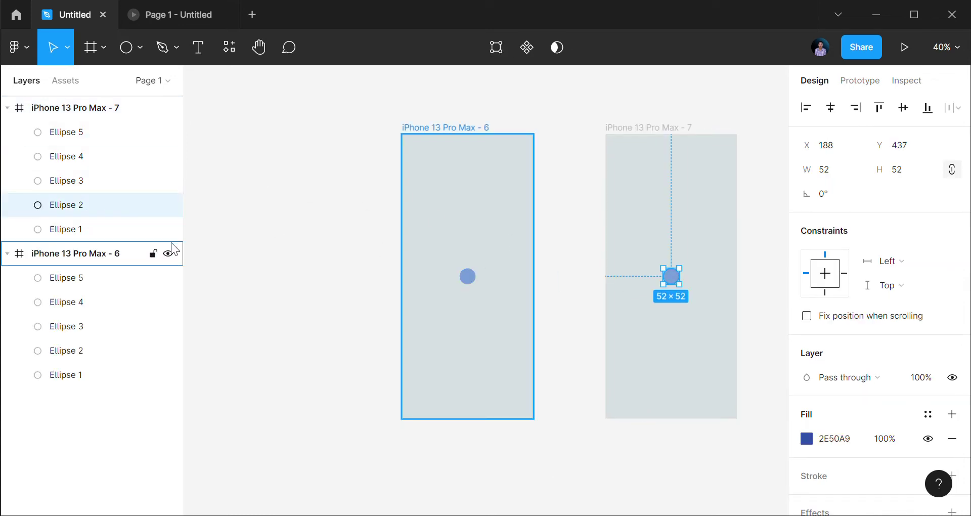
pyautogui.hotkey('shift', 'Right')
pyautogui.hotkey('shift', 'Right')
pyautogui.hotkey('shift', 'Right')
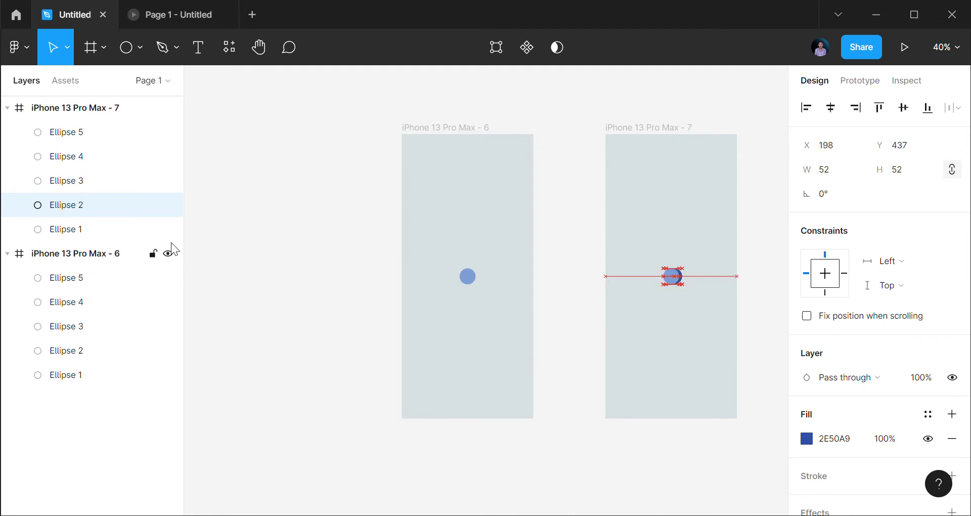
pyautogui.hotkey('shift', 'Right')
pyautogui.hotkey('shift', 'Right')
pyautogui.hotkey('shift', 'Right')
pyautogui.hotkey('shift', 'Right')
pyautogui.hotkey('shift', 'Right')
pyautogui.hotkey('shift', 'Right')
pyautogui.hotkey('shift', 'Right')
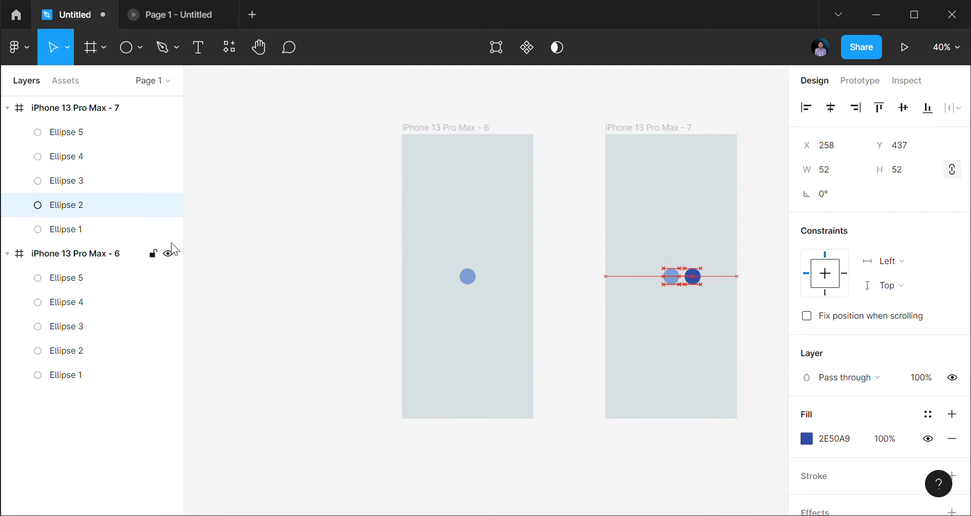
pyautogui.hotkey('shift', 'Right')
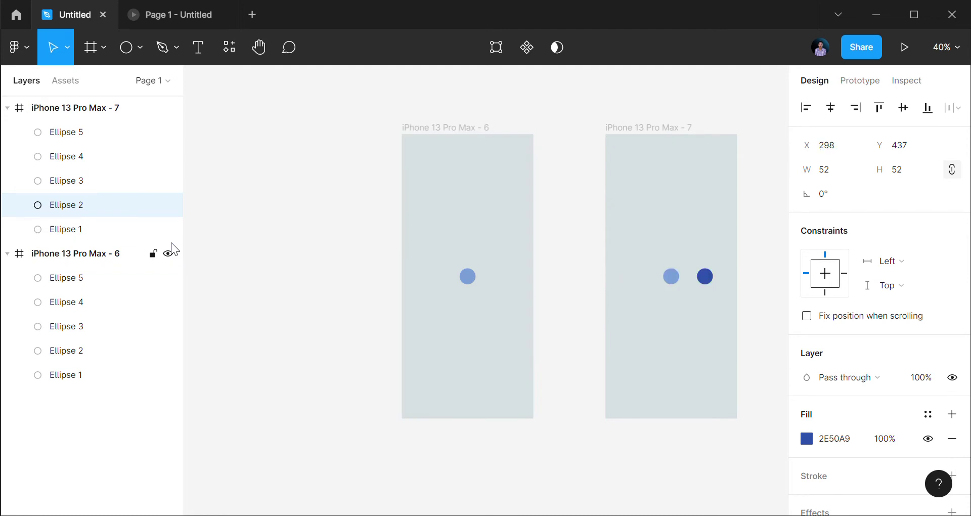
# Move Ellipse 3 in the iPhone 13 Pro Max - 7 frame horizontally to X 78, left of the central circle.
pyautogui.click(126, 185)
pyautogui.hotkey('shift', 'Left')
pyautogui.hotkey('shift', 'Left')
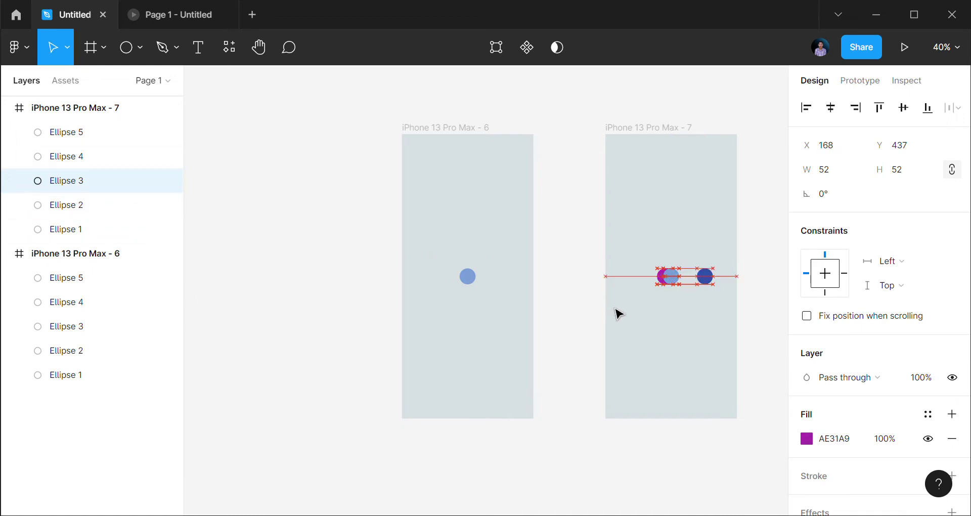
pyautogui.hotkey('shift', 'Left')
pyautogui.hotkey('shift', 'Left')
pyautogui.hotkey('shift', 'Left')
pyautogui.hotkey('shift', 'Left')
pyautogui.hotkey('shift', 'Left')
pyautogui.hotkey('shift', 'Left')
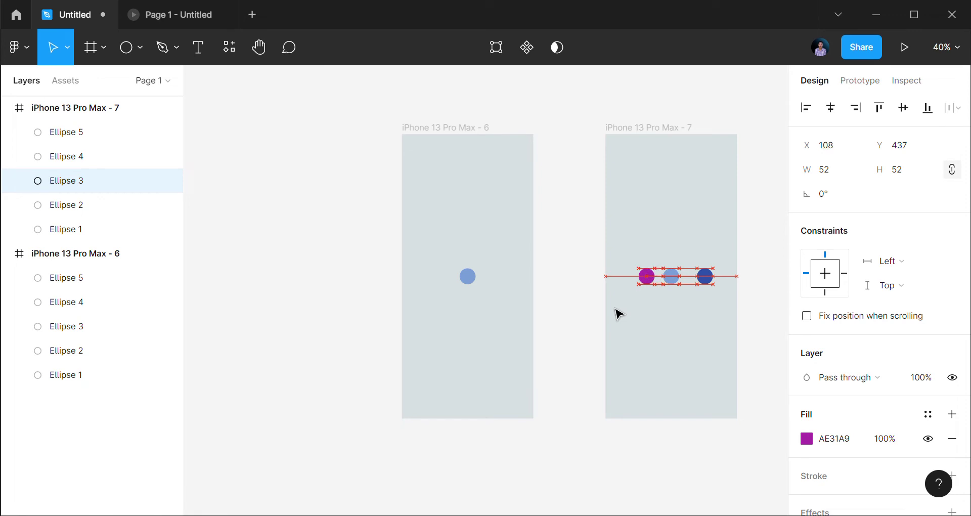
pyautogui.hotkey('shift', 'Left')
pyautogui.hotkey('shift', 'Left')
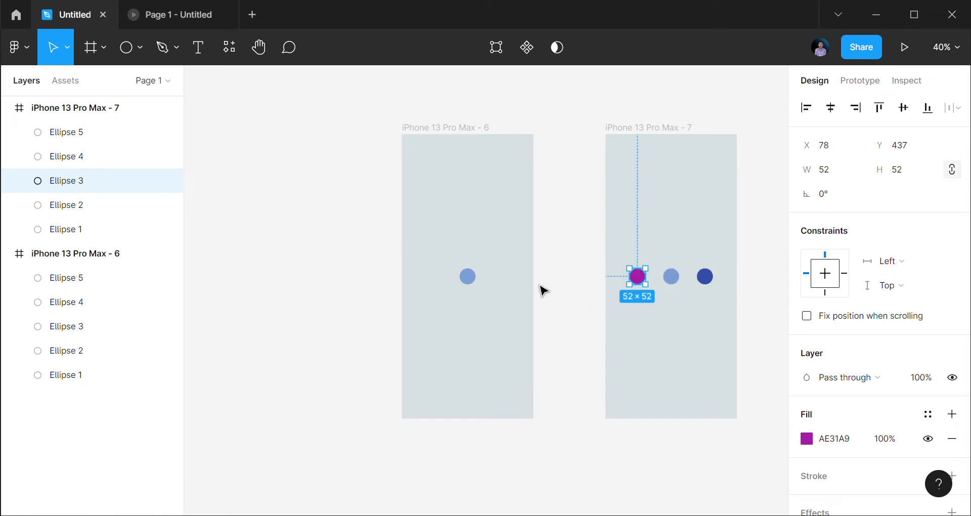
# Move Ellipse 4 in the iPhone 13 Pro Max - 7 frame straight down to Y 547.
pyautogui.click(104, 163)
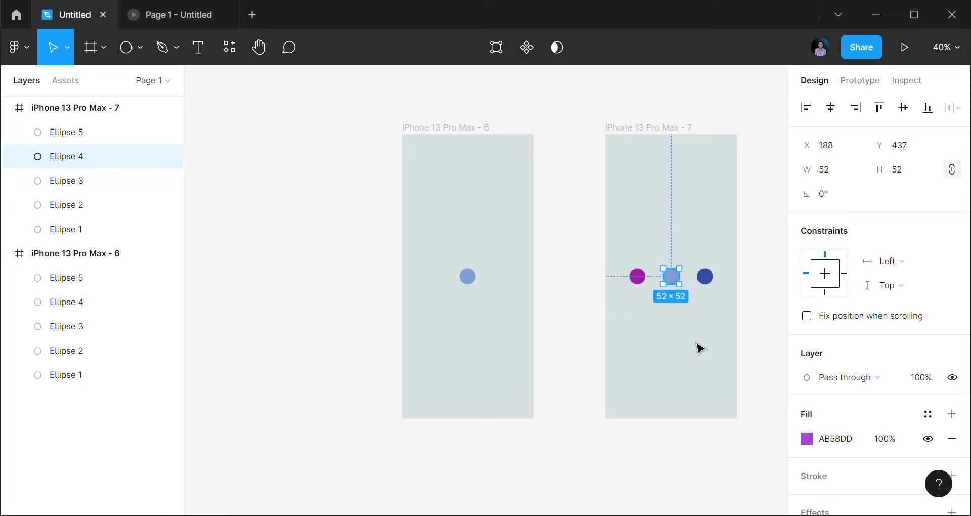
pyautogui.hotkey('shift', 'Down')
pyautogui.hotkey('shift', 'Down')
pyautogui.hotkey('shift', 'Down')
pyautogui.hotkey('shift', 'Down')
pyautogui.hotkey('shift', 'Down')
pyautogui.hotkey('shift', 'Down')
pyautogui.hotkey('shift', 'Down')
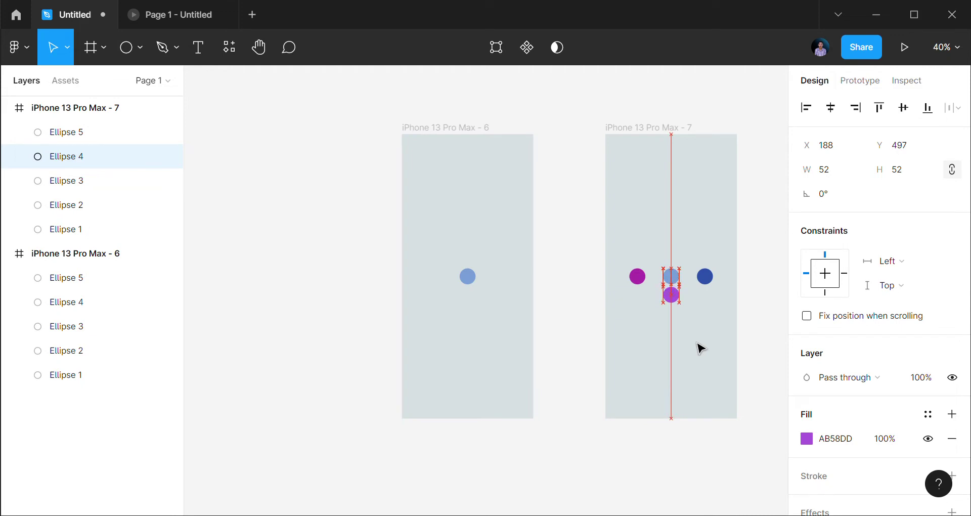
pyautogui.hotkey('shift', 'Down')
pyautogui.hotkey('shift', 'Down')
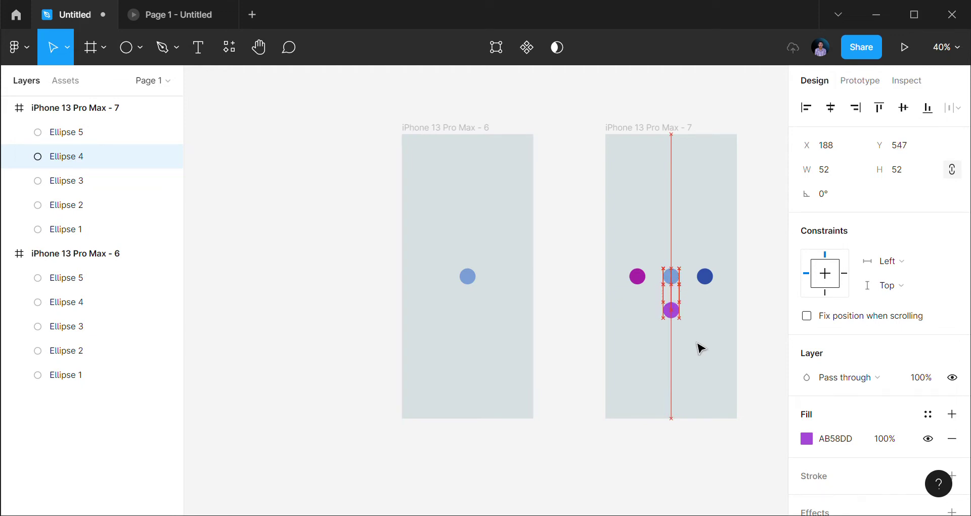
# Move Ellipse 5 in the iPhone 13 Pro Max - 7 frame straight up to Y 333.
pyautogui.click(70, 134)
pyautogui.hotkey('shift', 'Up')
pyautogui.hotkey('shift', 'Up')
pyautogui.hotkey('shift', 'Up')
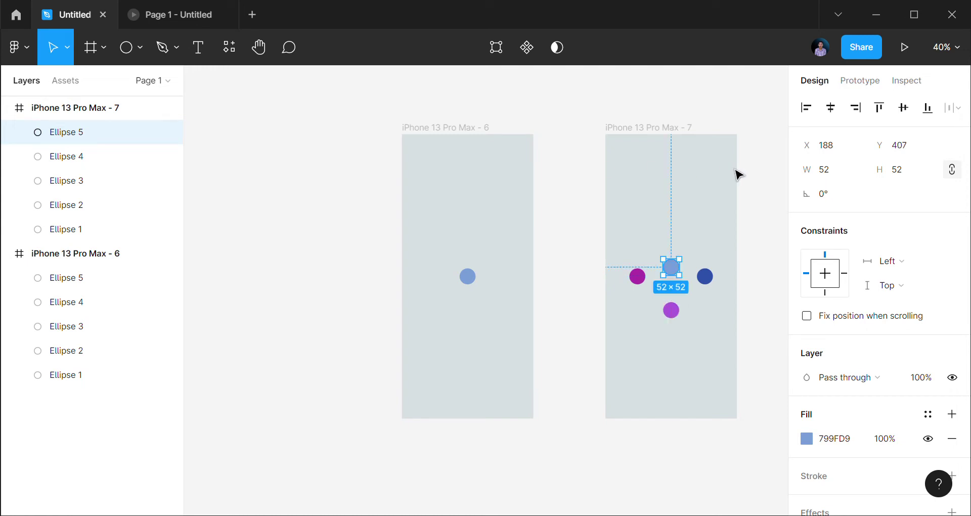
pyautogui.hotkey('shift', 'Down')
pyautogui.hotkey('shift', 'Down')
pyautogui.hotkey('shift', 'Down')
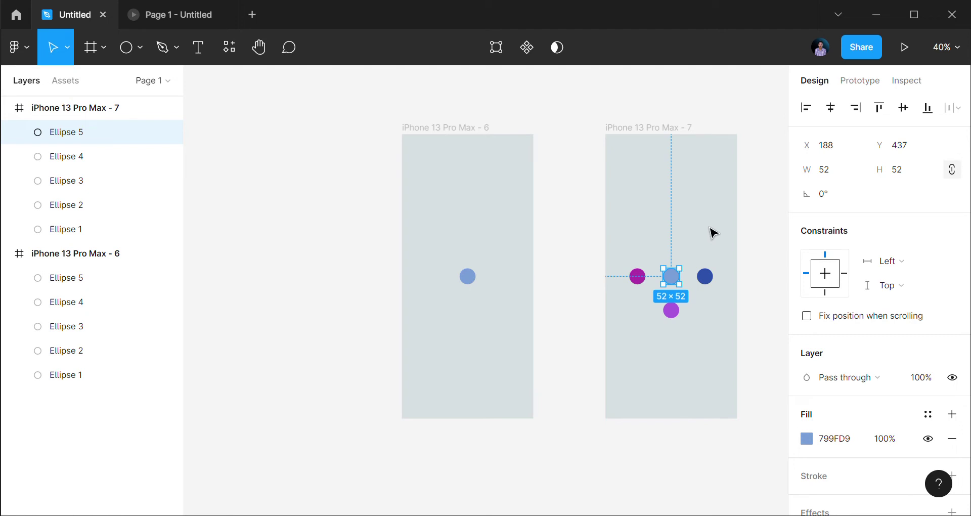
pyautogui.hotkey('shift', 'Up')
pyautogui.hotkey('shift', 'Up')
pyautogui.hotkey('shift', 'Up')
pyautogui.hotkey('shift', 'Up')
pyautogui.hotkey('shift', 'Up')
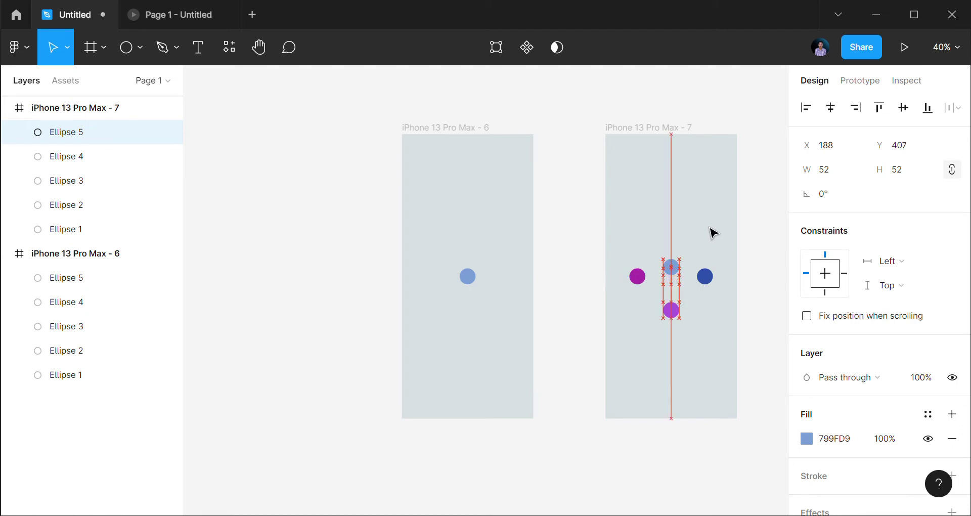
pyautogui.hotkey('shift', 'Up')
pyautogui.hotkey('shift', 'Up')
pyautogui.hotkey('shift', 'Up')
pyautogui.hotkey('shift', 'Up')
pyautogui.hotkey('shift', 'Up')
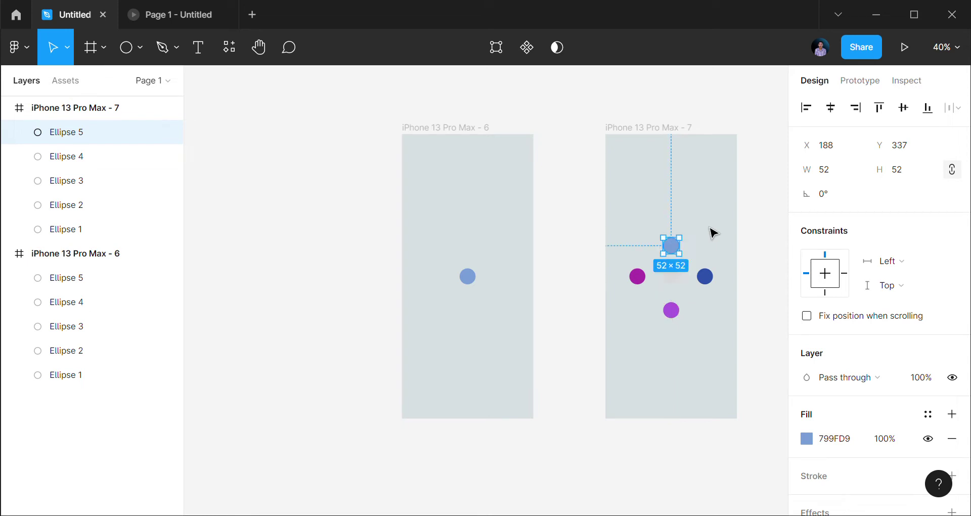
pyautogui.press('Up')
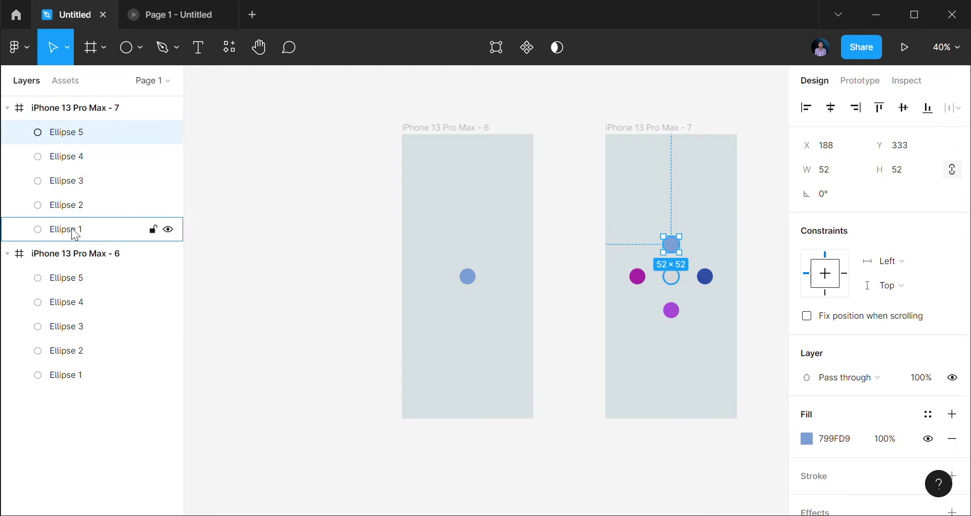
# Change the fill of Ellipse 1, the central circle in the iPhone 13 Pro Max - 7 frame, to the grey-blue A0BEC8.
pyautogui.click(100, 234)
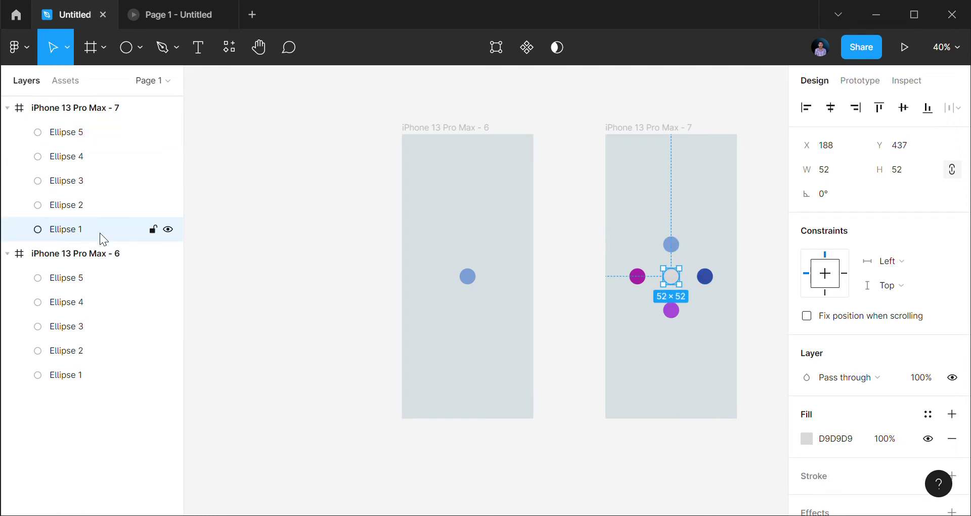
pyautogui.click(814, 439)
pyautogui.click(807, 438)
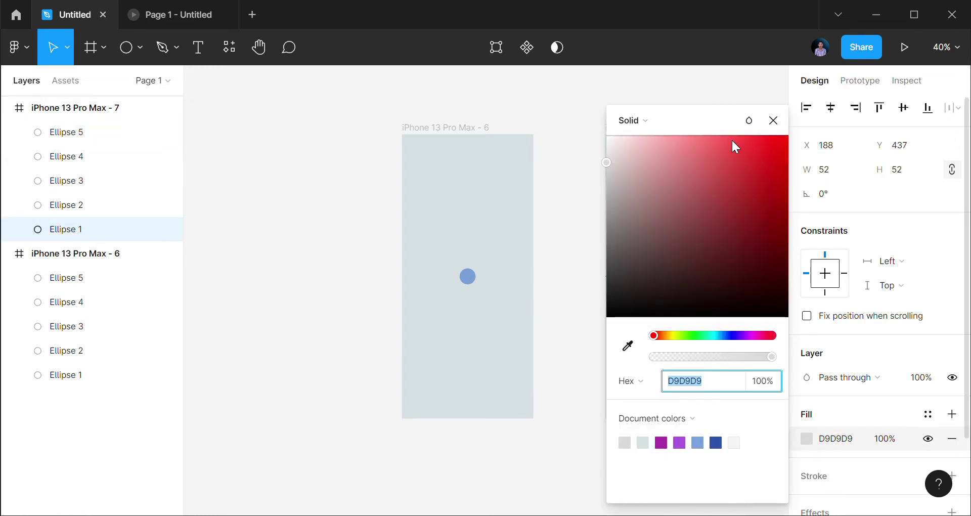
pyautogui.moveTo(680, 124); pyautogui.dragTo(364, 118)
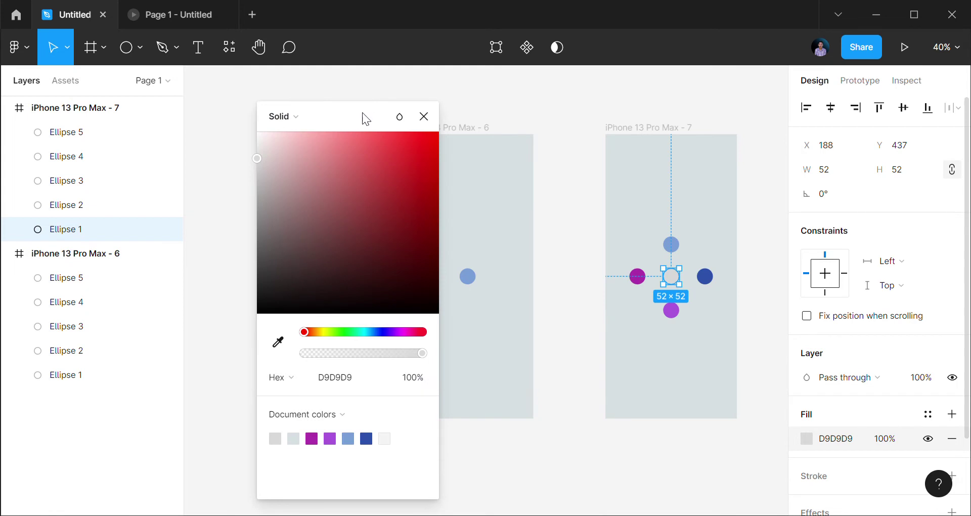
pyautogui.click(293, 438)
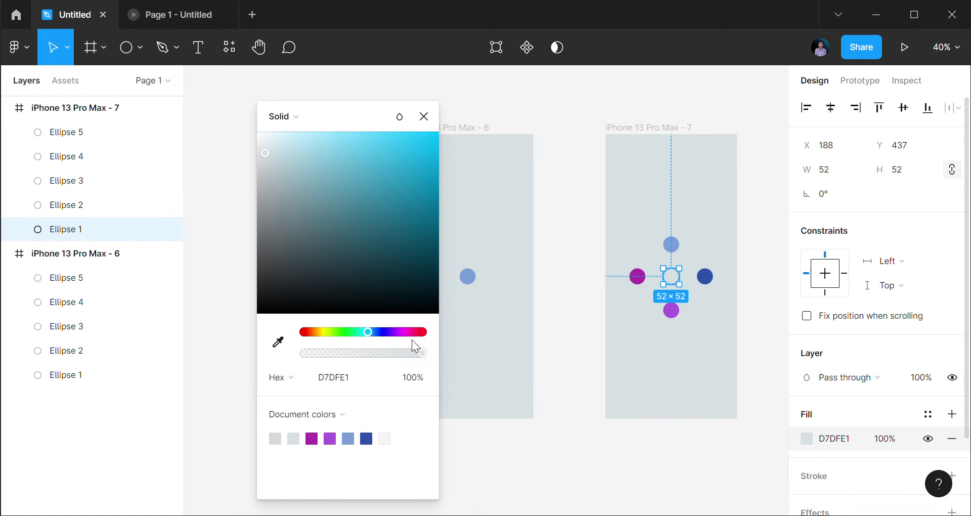
pyautogui.click(286, 177)
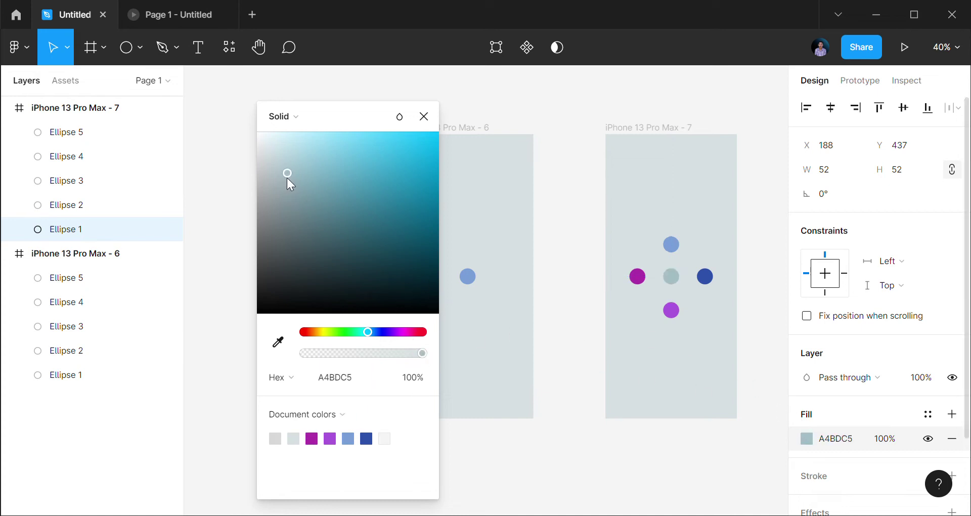
pyautogui.moveTo(287, 178); pyautogui.dragTo(292, 176)
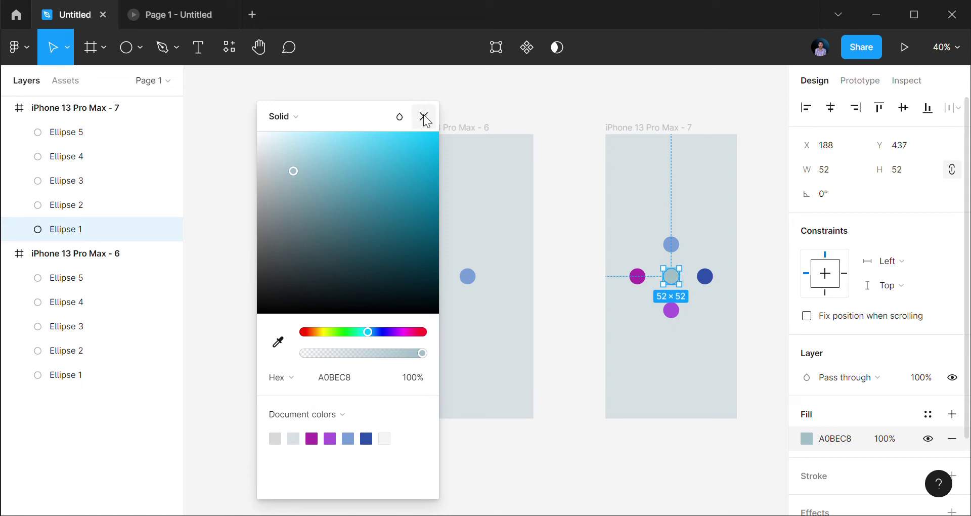
pyautogui.click(425, 117)
# Duplicate the iPhone 13 Pro Max - 7 frame and move the copy horizontally to X 5890, leaving a gap beside the original.
pyautogui.click(580, 123)
pyautogui.click(654, 131)
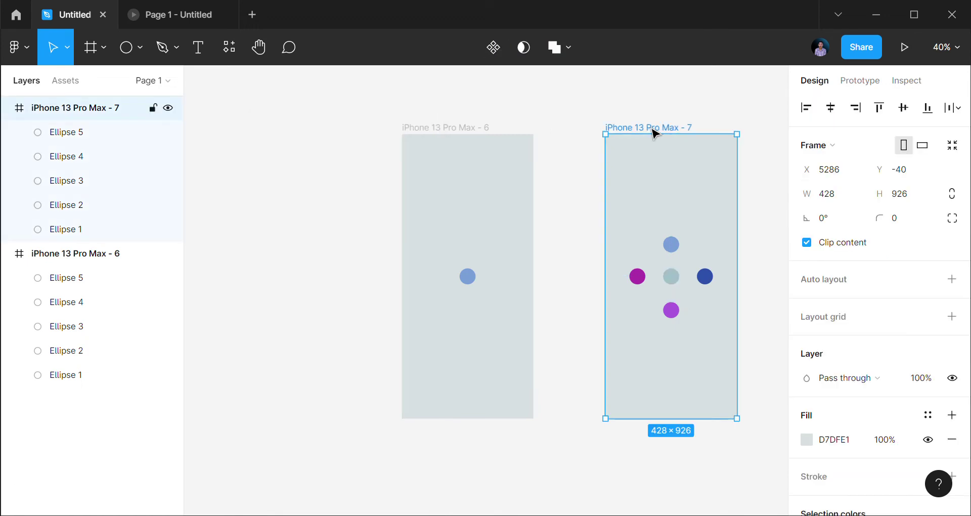
pyautogui.hotkey('ctrl', 'd')
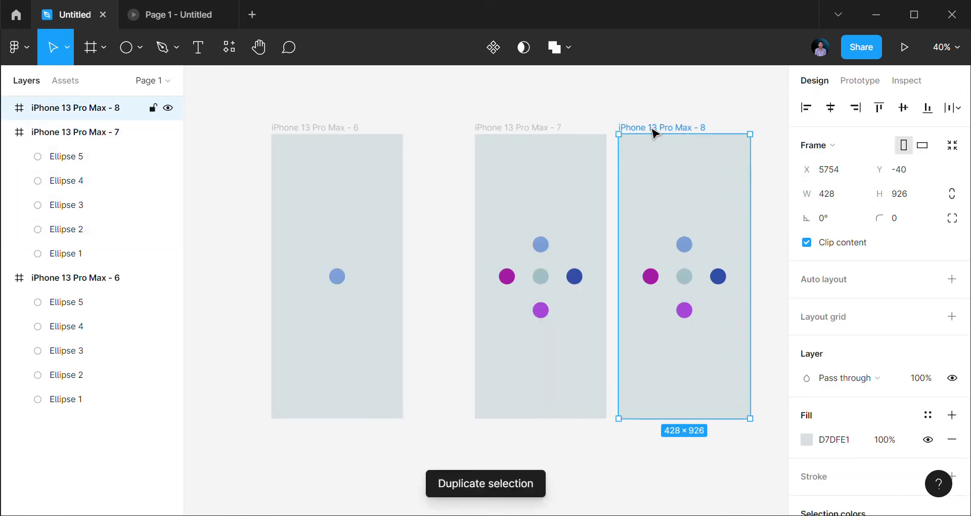
pyautogui.moveTo(653, 132); pyautogui.dragTo(696, 135)
pyautogui.moveTo(676, 178); pyautogui.dragTo(509, 180)
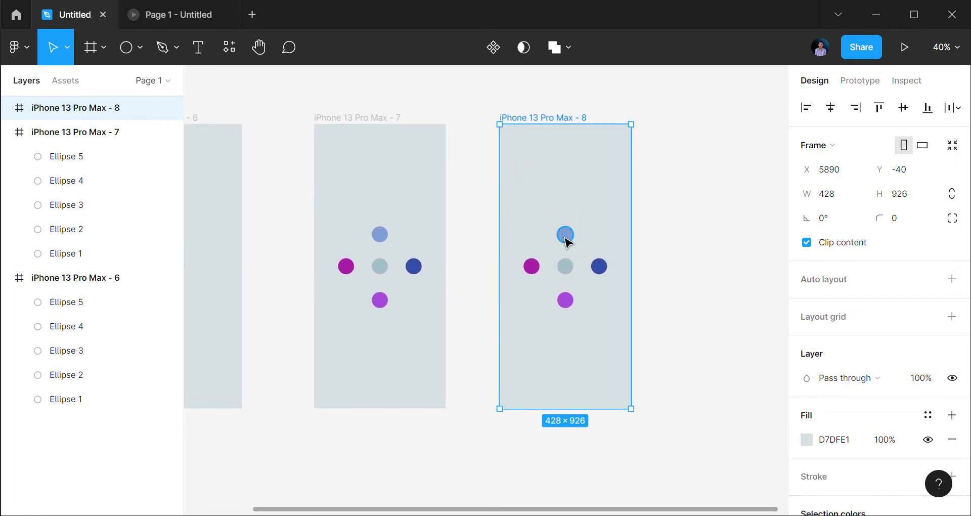
# Rotate the four outer circles in the iPhone 13 Pro Max - 8 frame together a quarter turn clockwise to -90°.
pyautogui.click(566, 238)
pyautogui.keyDown('shift'); pyautogui.click(604, 272); pyautogui.keyUp('shift')
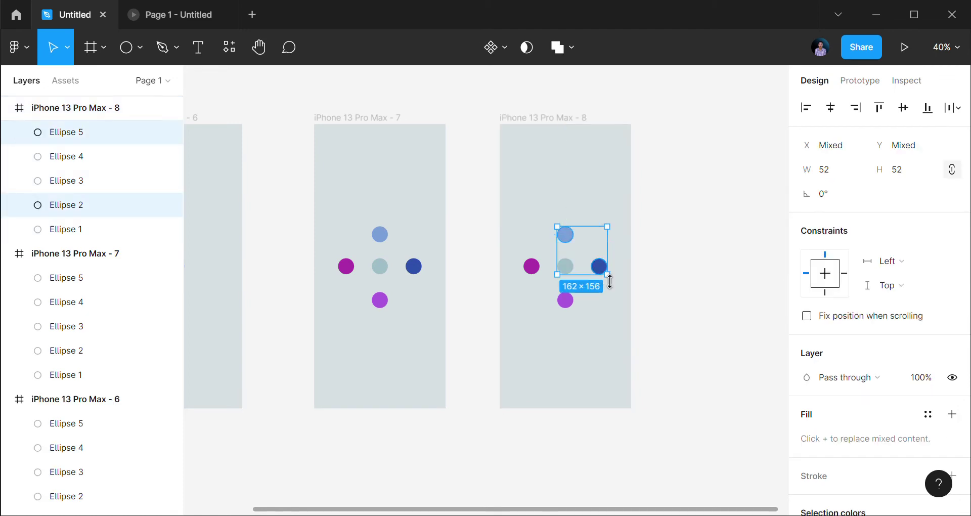
pyautogui.keyDown('shift'); pyautogui.click(539, 268); pyautogui.keyUp('shift')
pyautogui.keyDown('shift'); pyautogui.click(568, 303); pyautogui.keyUp('shift')
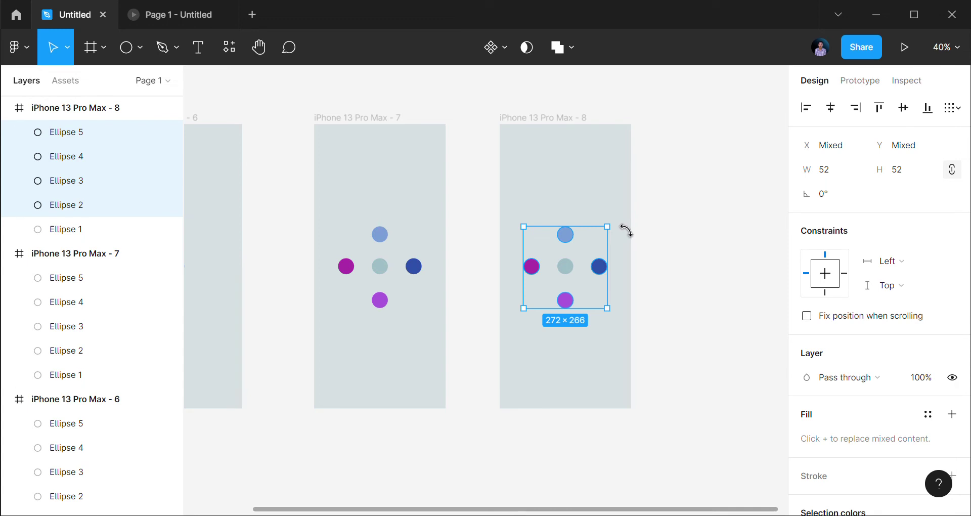
pyautogui.moveTo(626, 230); pyautogui.dragTo(625, 330)
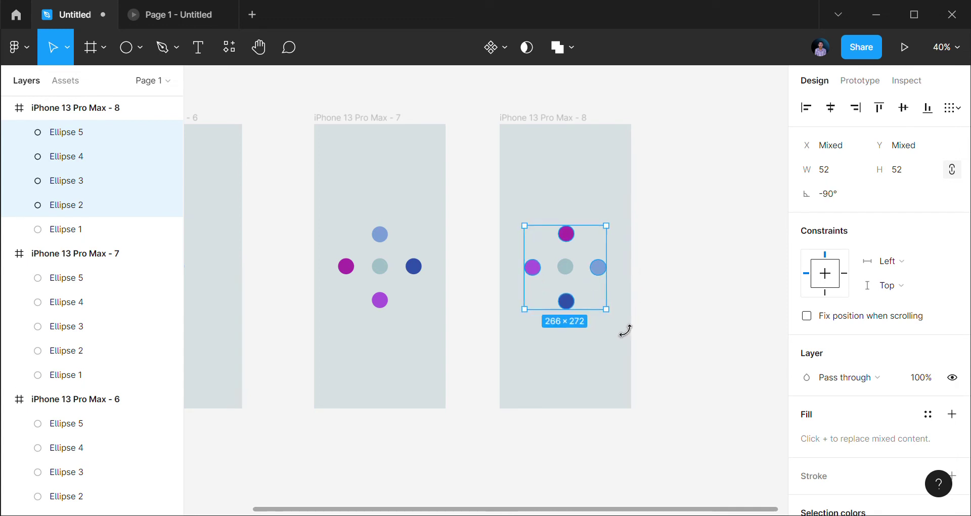
# Duplicate the iPhone 13 Pro Max - 8 frame and move the copy horizontally to X 6494, clear of the original.
pyautogui.click(562, 123)
pyautogui.click(735, 180)
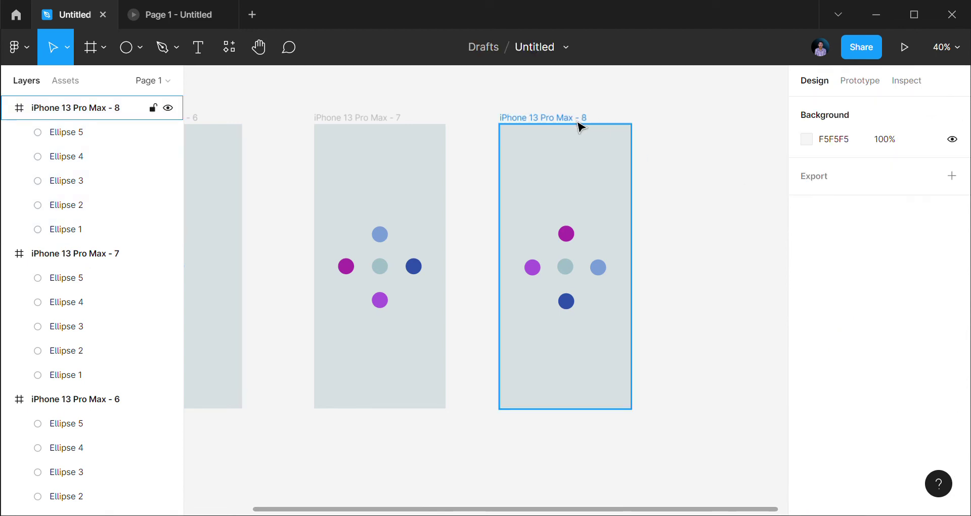
pyautogui.click(580, 127)
pyautogui.click(670, 179)
pyautogui.click(572, 125)
pyautogui.click(692, 172)
pyautogui.click(573, 120)
pyautogui.hotkey('ctrl', 'd')
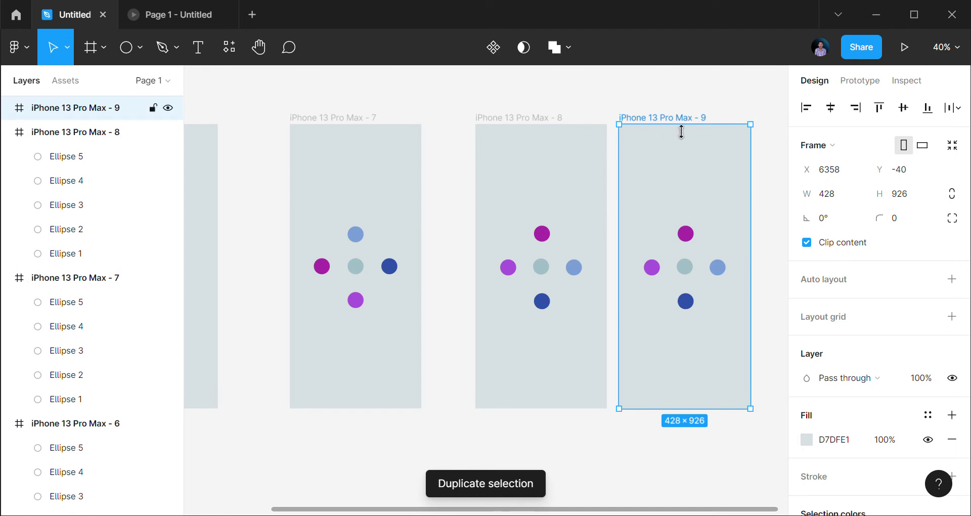
pyautogui.moveTo(680, 124); pyautogui.dragTo(727, 130)
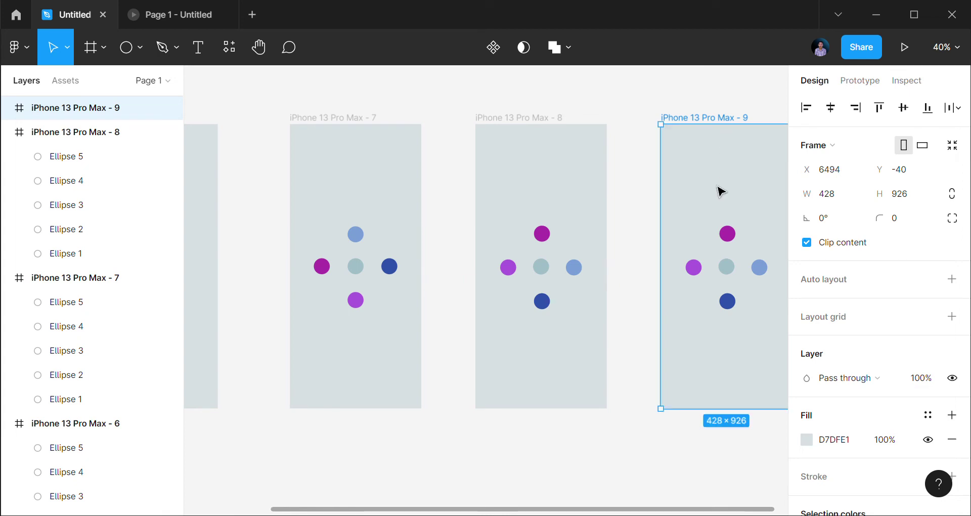
# Rotate the four outer circles in the iPhone 13 Pro Max - 9 frame together by a half turn to 90°.
pyautogui.moveTo(728, 211); pyautogui.dragTo(526, 195)
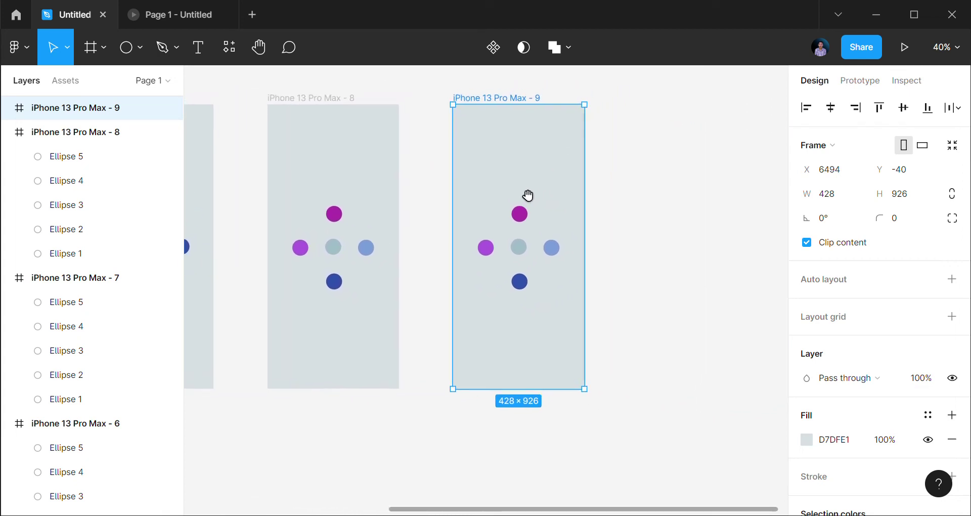
pyautogui.click(527, 216)
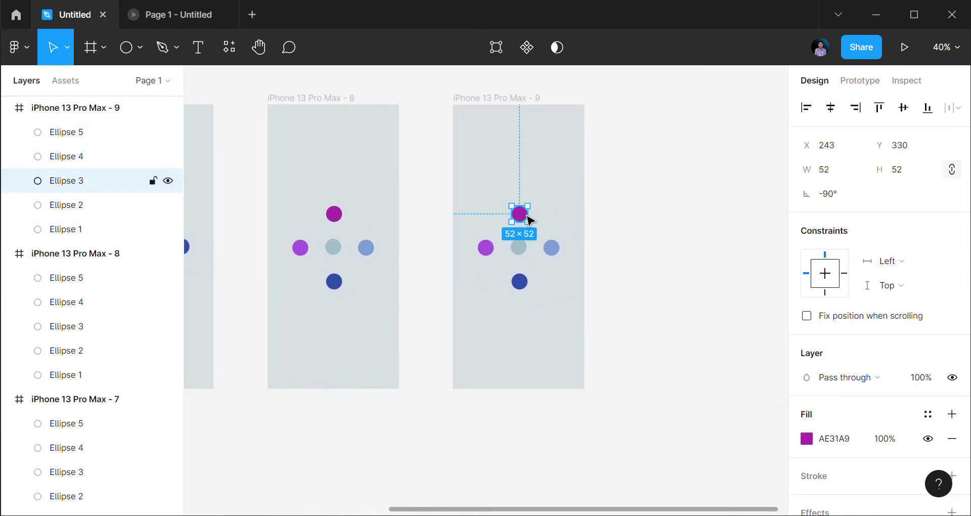
pyautogui.keyDown('shift'); pyautogui.click(551, 248); pyautogui.keyUp('shift')
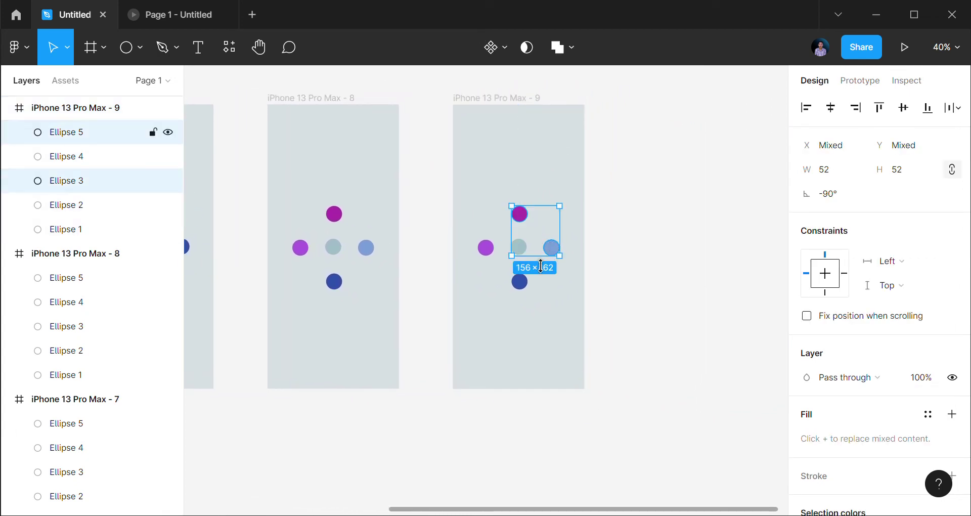
pyautogui.keyDown('shift'); pyautogui.click(521, 284); pyautogui.keyUp('shift')
pyautogui.keyDown('shift'); pyautogui.click(488, 249); pyautogui.keyUp('shift')
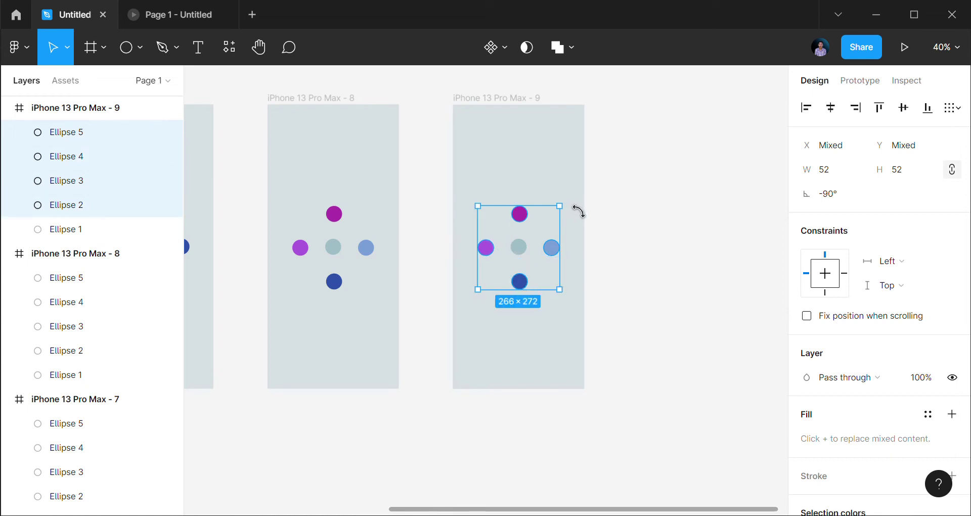
pyautogui.moveTo(577, 211); pyautogui.dragTo(460, 334)
# Duplicate the iPhone 13 Pro Max - 9 frame and move the copy horizontally to X 7135, clear of the original.
pyautogui.click(522, 101)
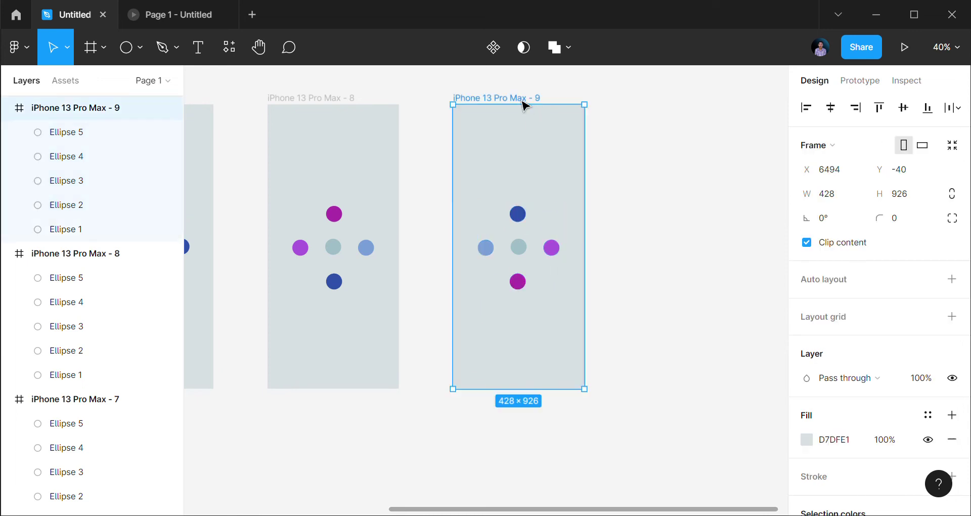
pyautogui.click(575, 119)
pyautogui.click(524, 101)
pyautogui.hotkey('ctrl', 'd')
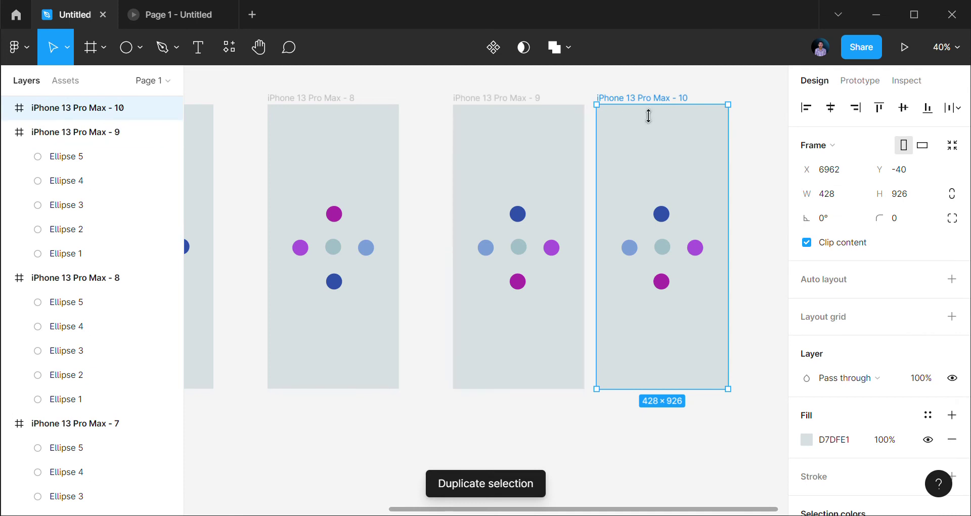
pyautogui.moveTo(645, 104); pyautogui.dragTo(714, 120)
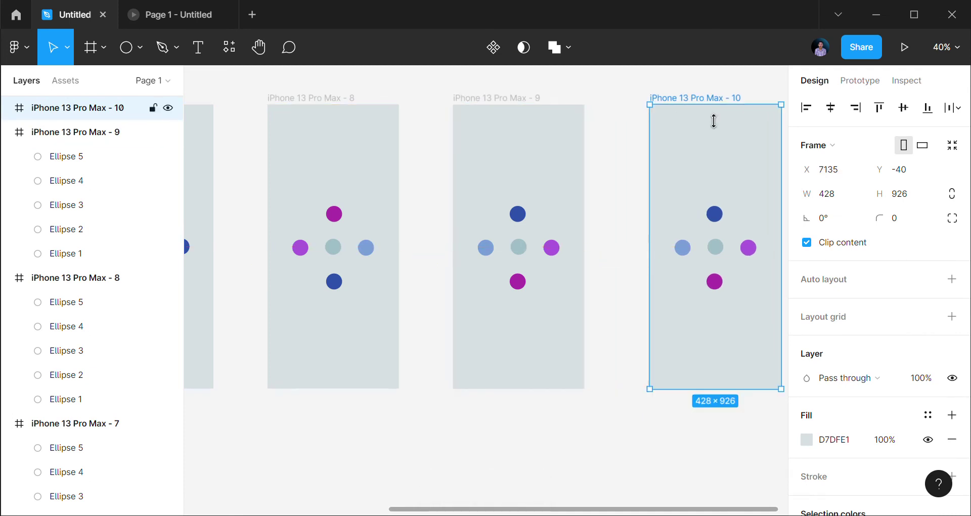
# Rotate the four outer circles in the iPhone 13 Pro Max - 10 frame together by a half turn to -90°.
pyautogui.click(714, 215)
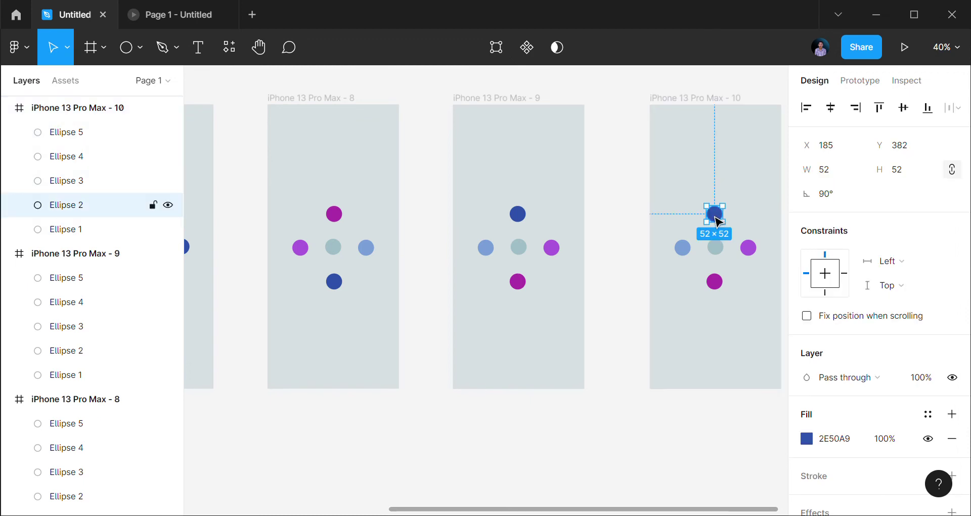
pyautogui.keyDown('shift'); pyautogui.click(747, 247); pyautogui.keyUp('shift')
pyautogui.keyDown('shift'); pyautogui.click(714, 282); pyautogui.keyUp('shift')
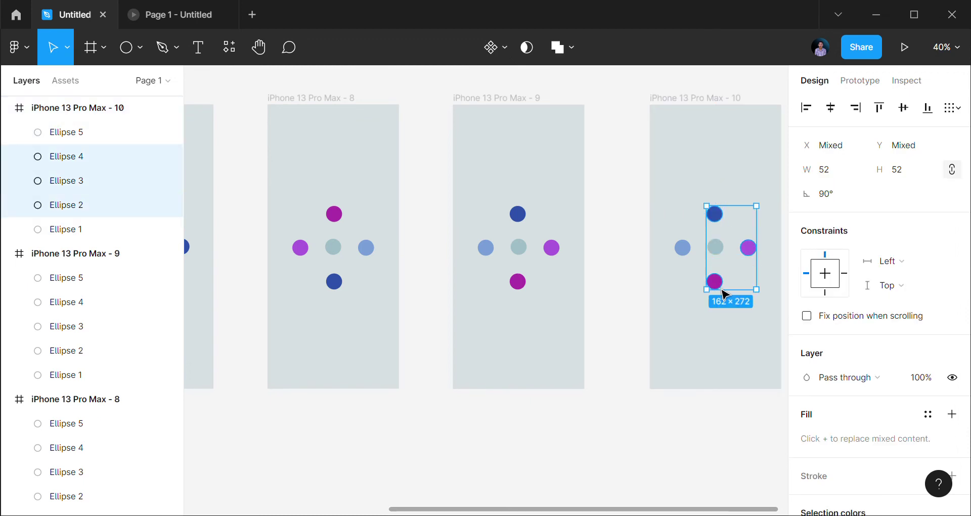
pyautogui.keyDown('shift'); pyautogui.click(682, 247); pyautogui.keyUp('shift')
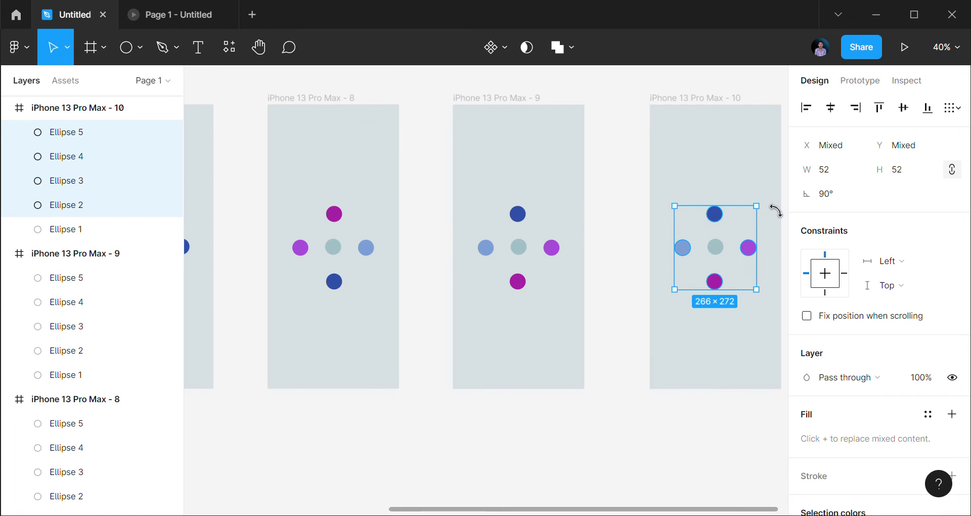
pyautogui.moveTo(780, 219); pyautogui.dragTo(628, 368)
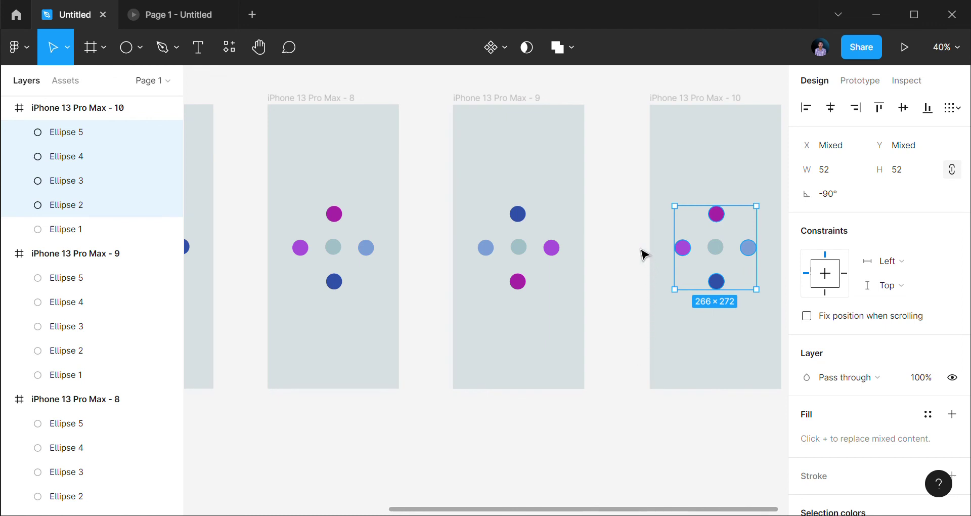
# Add a prototype connection from the iPhone 13 Pro Max - 6 frame to the iPhone 13 Pro Max - 7 frame.
pyautogui.hscroll(3, 378, 232)
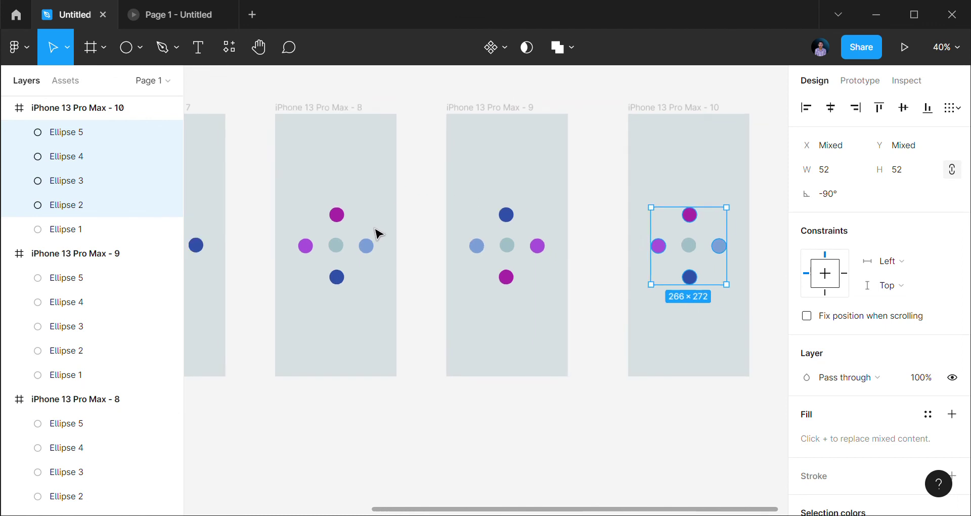
pyautogui.scroll(-3, 380, 236)
pyautogui.scroll(-3, 380, 236)
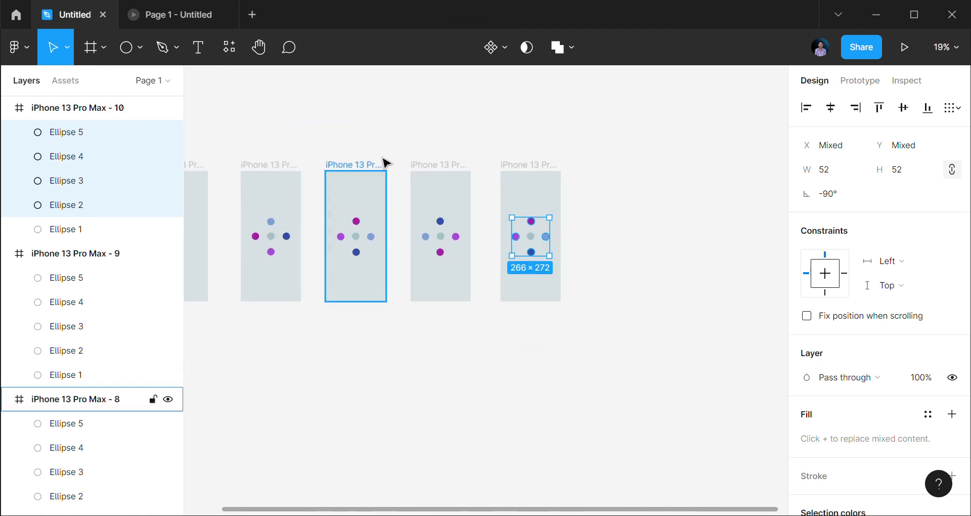
pyautogui.hscroll(-3, 497, 155)
pyautogui.hscroll(-3, 495, 149)
pyautogui.hscroll(2, 419, 147)
pyautogui.scroll(-1, 420, 147)
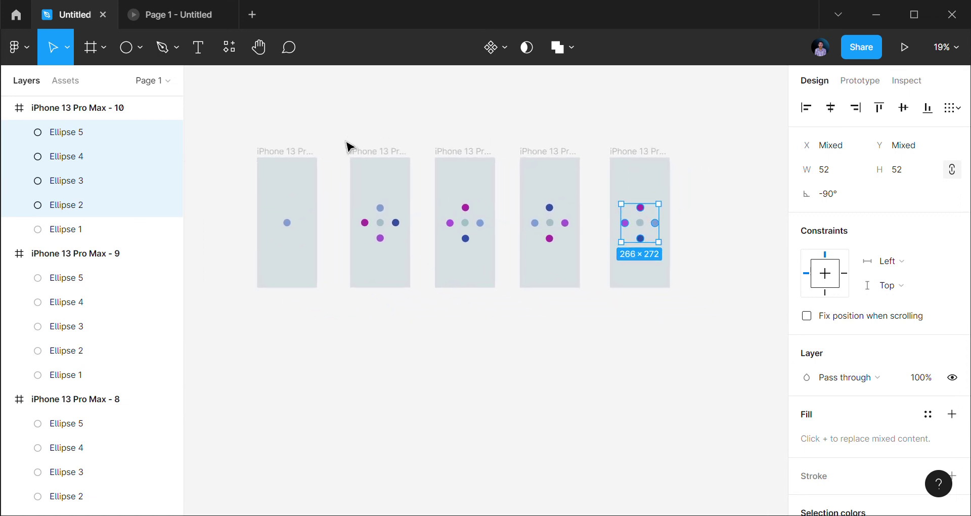
pyautogui.click(293, 160)
pyautogui.click(865, 80)
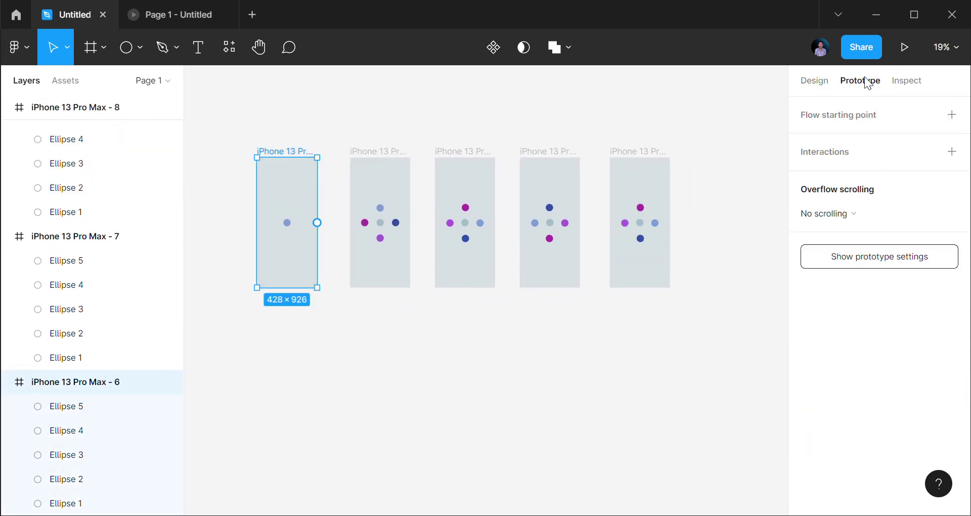
pyautogui.moveTo(317, 223); pyautogui.dragTo(389, 245)
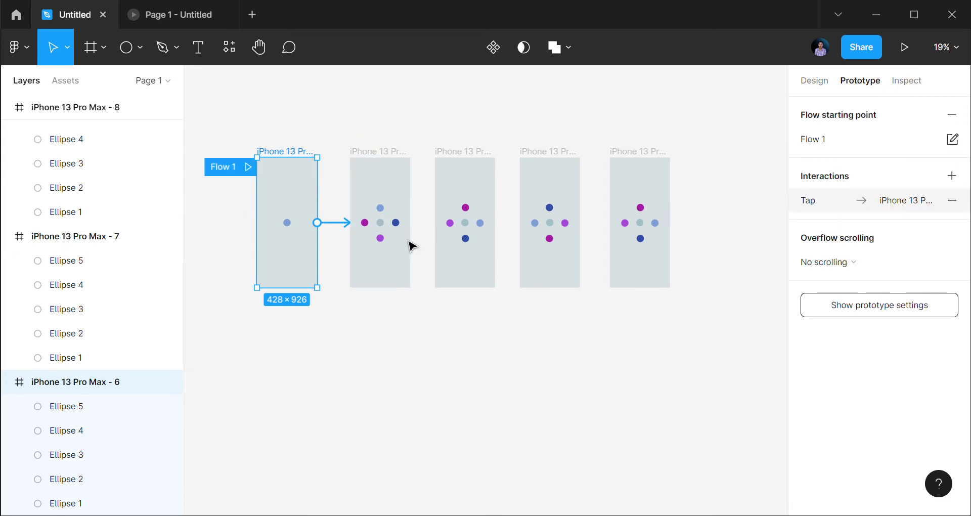
# Set the iPhone 13 Pro Max - 6 interaction to trigger after a delay of 1 ms, with an animation duration of 700 ms.
pyautogui.click(702, 232)
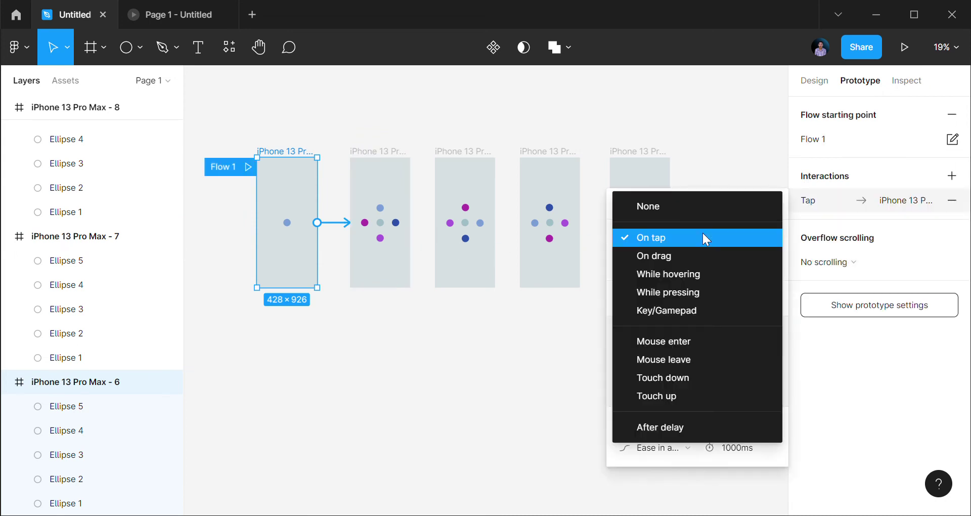
pyautogui.click(680, 424)
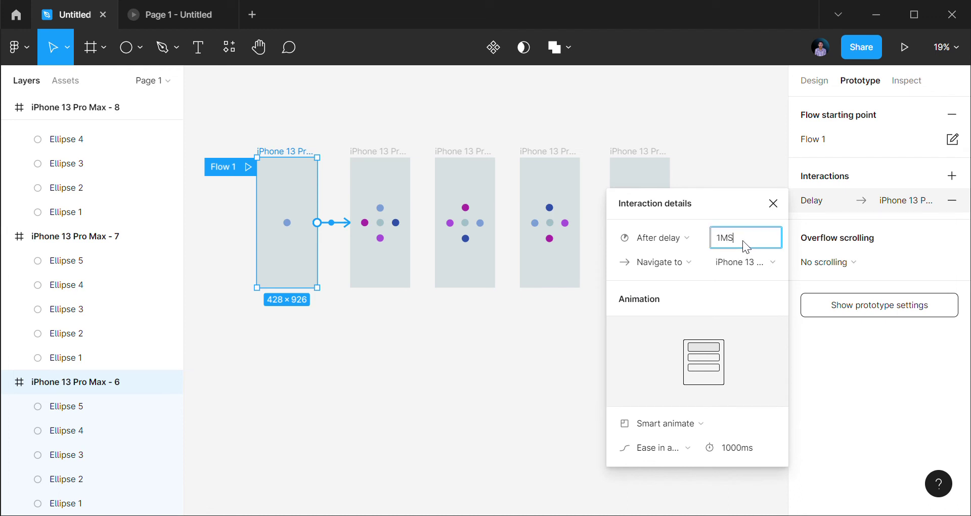
pyautogui.press('BackSpace')
pyautogui.click(670, 447)
pyautogui.click(686, 316)
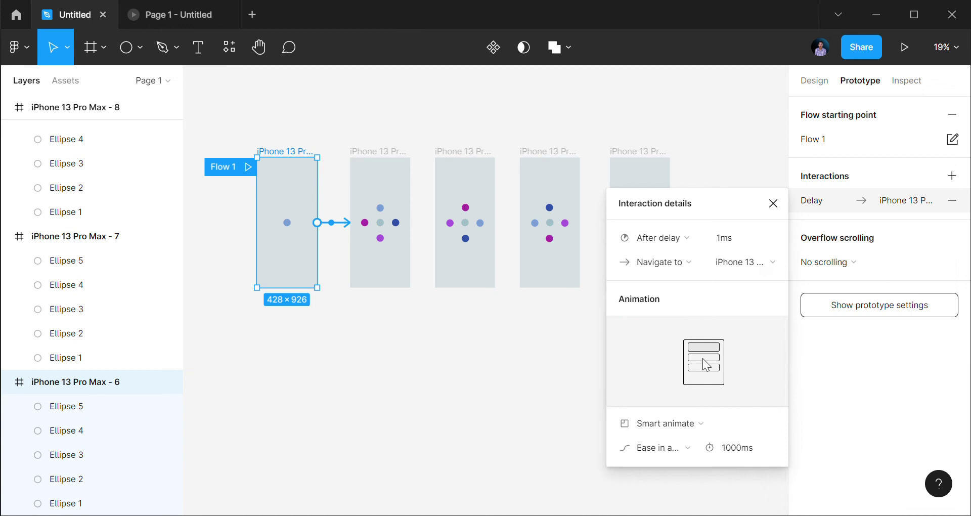
pyautogui.click(724, 452)
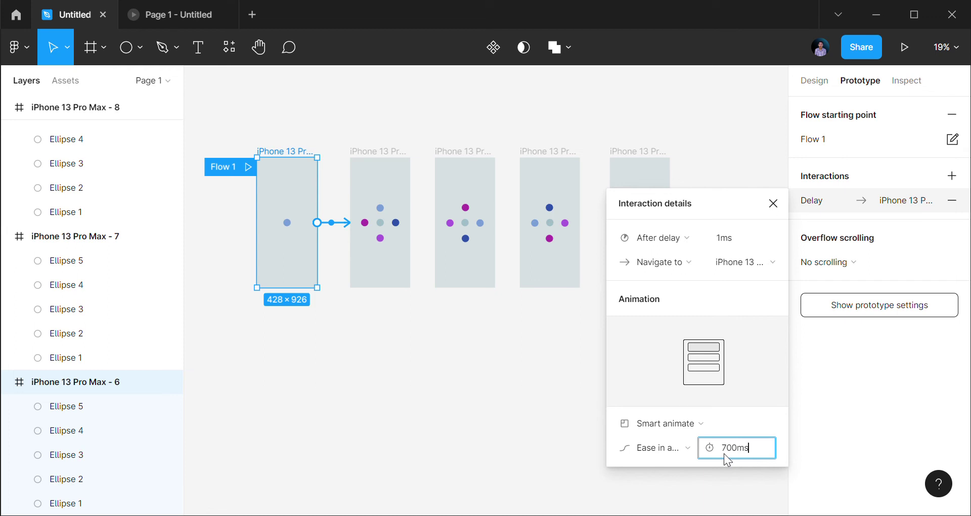
# Connect the iPhone 13 Pro Max - 7 frame to iPhone 13 Pro Max - 8 with an interaction triggered after a 200 ms delay.
pyautogui.click(401, 268)
pyautogui.click(392, 155)
pyautogui.moveTo(410, 223); pyautogui.dragTo(500, 261)
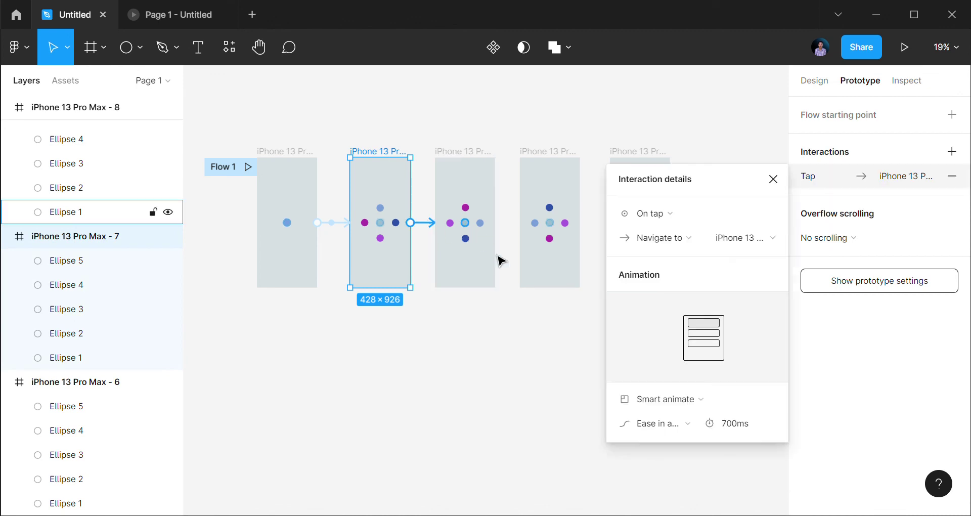
pyautogui.click(675, 211)
pyautogui.click(669, 402)
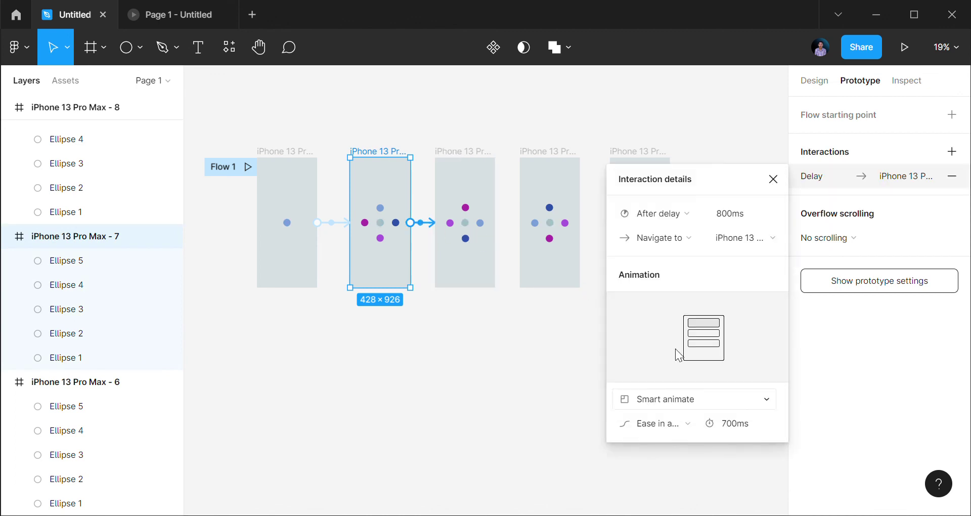
pyautogui.click(738, 217)
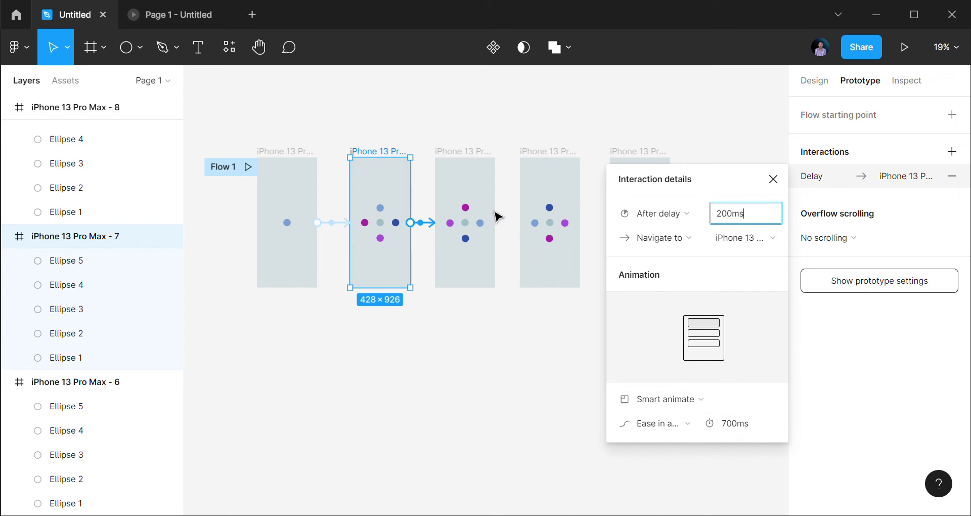
# Link the iPhone 13 Pro Max - 8 frame to iPhone 13 Pro Max - 9, triggered after a delay of 200 ms.
pyautogui.click(470, 159)
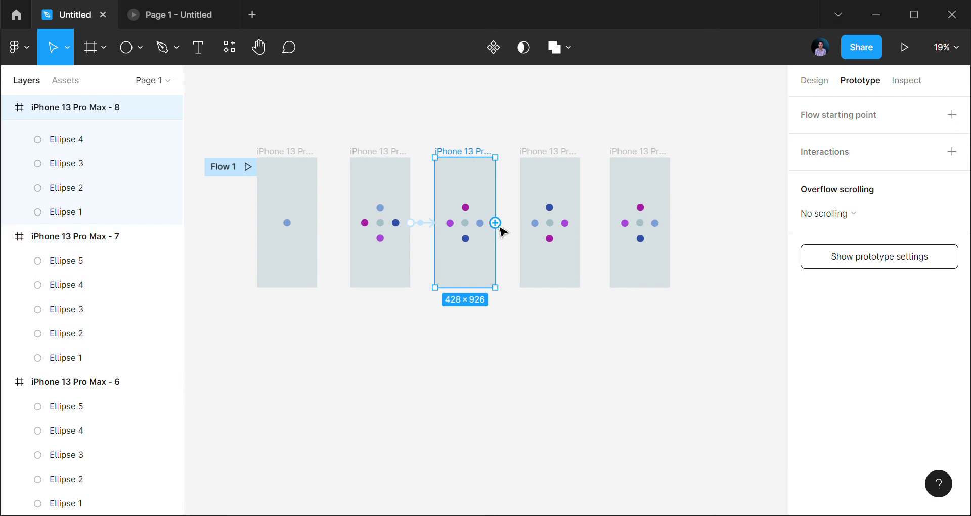
pyautogui.moveTo(538, 230); pyautogui.dragTo(543, 231)
pyautogui.click(747, 214)
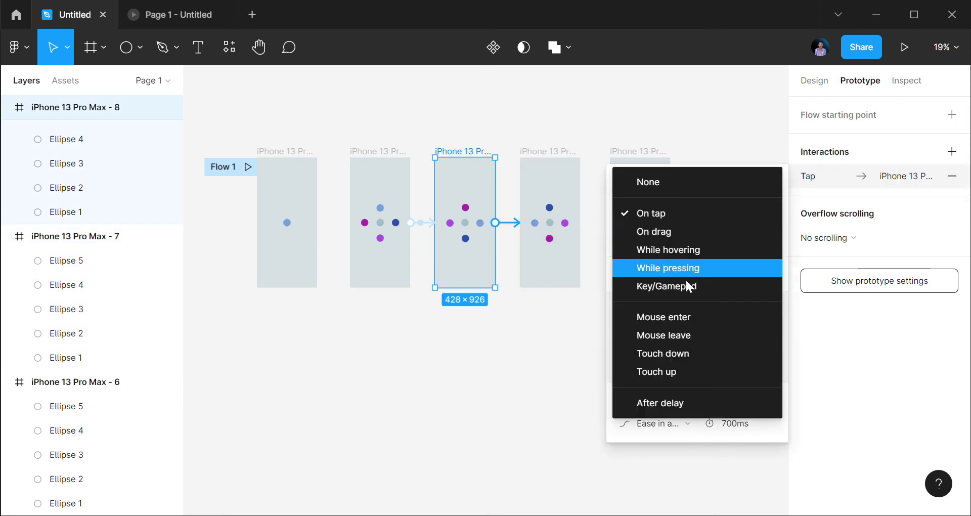
pyautogui.click(696, 404)
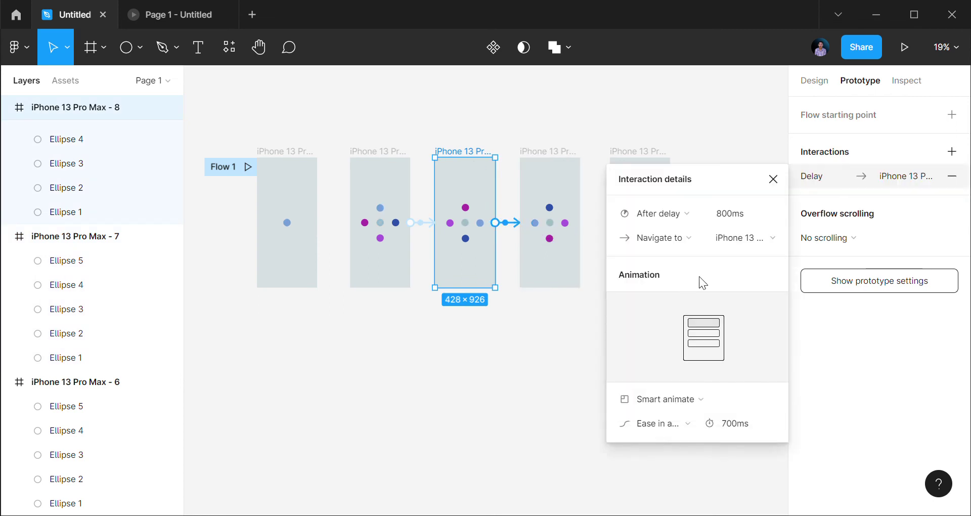
pyautogui.click(736, 219)
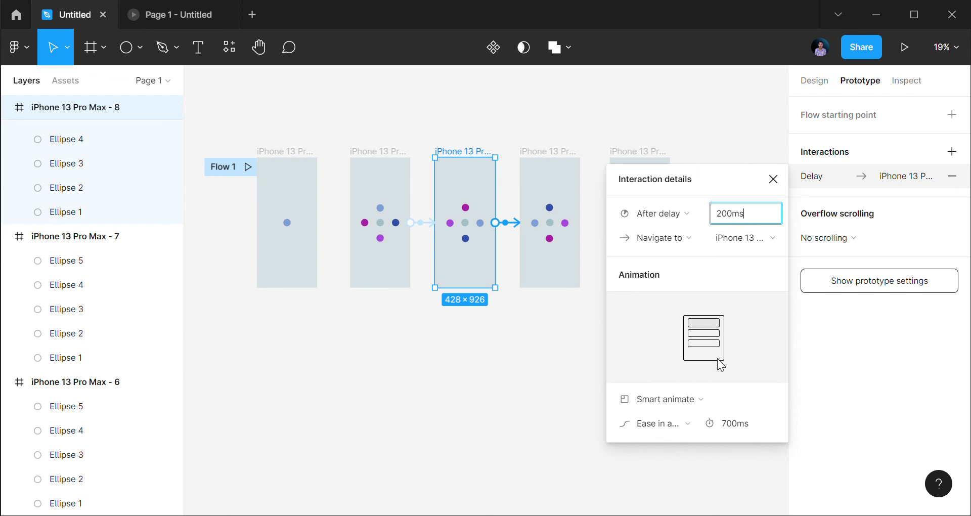
# Add a connection from the iPhone 13 Pro Max - 9 frame to iPhone 13 Pro Max - 10 that triggers after a 200 ms delay.
pyautogui.click(548, 159)
pyautogui.moveTo(580, 222); pyautogui.dragTo(641, 237)
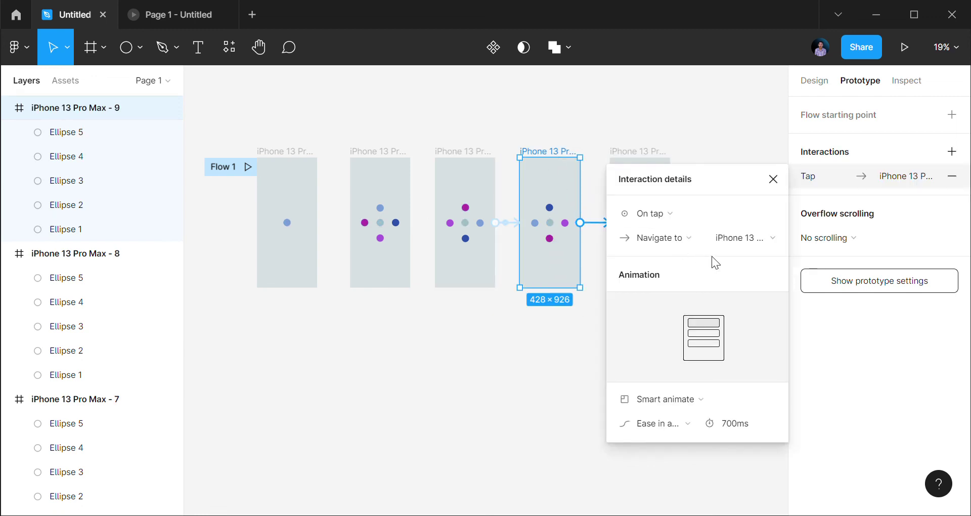
pyautogui.click(694, 214)
pyautogui.click(642, 400)
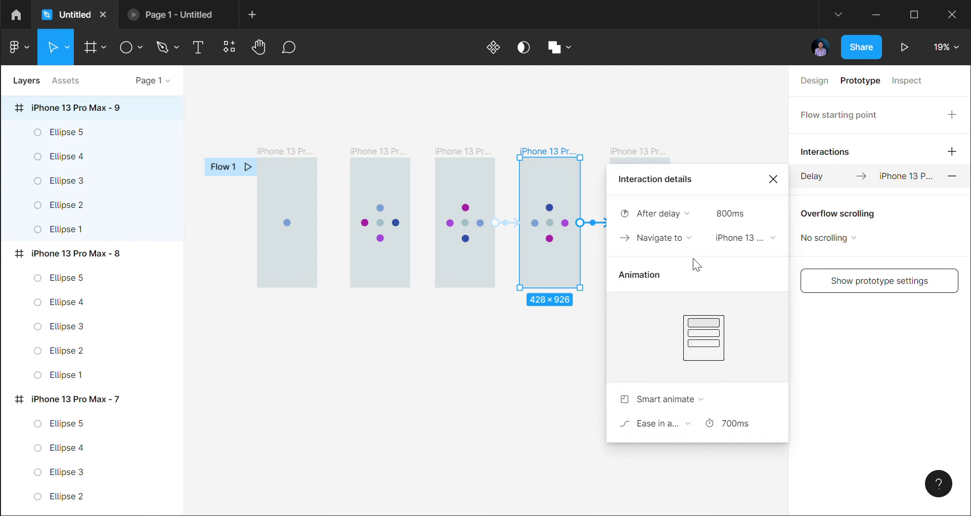
pyautogui.click(743, 215)
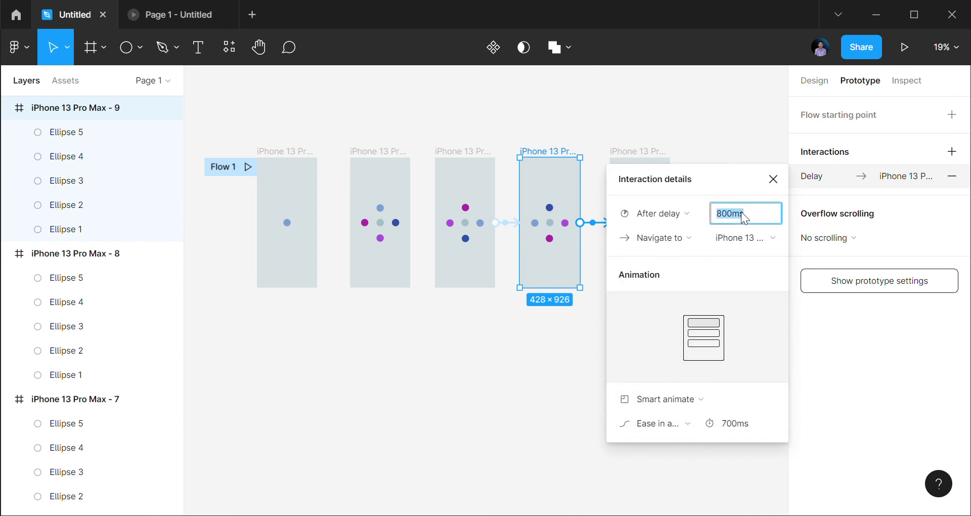
pyautogui.write('1')
pyautogui.write('2')
pyautogui.write('00ms')
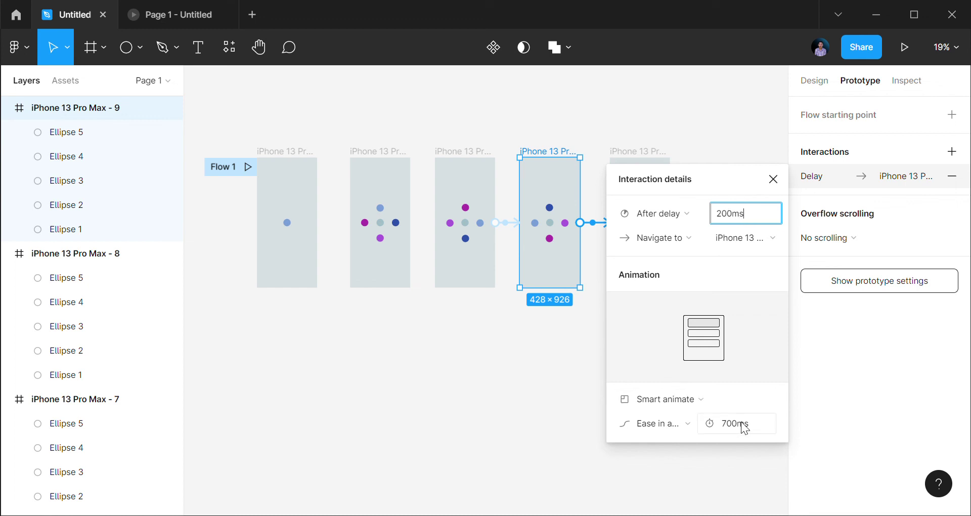
pyautogui.click(774, 179)
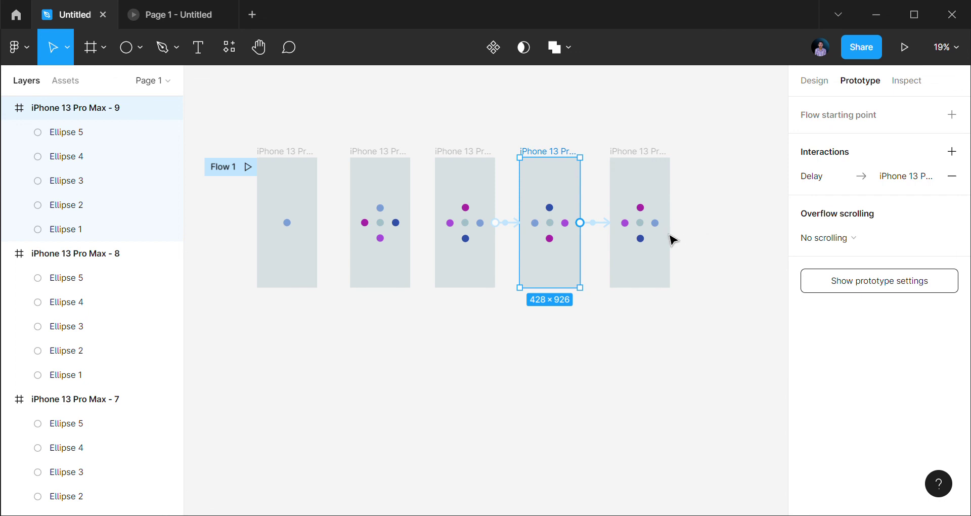
# Connect the iPhone 13 Pro Max - 10 frame back to iPhone 13 Pro Max - 6, triggered after a delay of 100 ms.
pyautogui.click(660, 197)
pyautogui.click(648, 154)
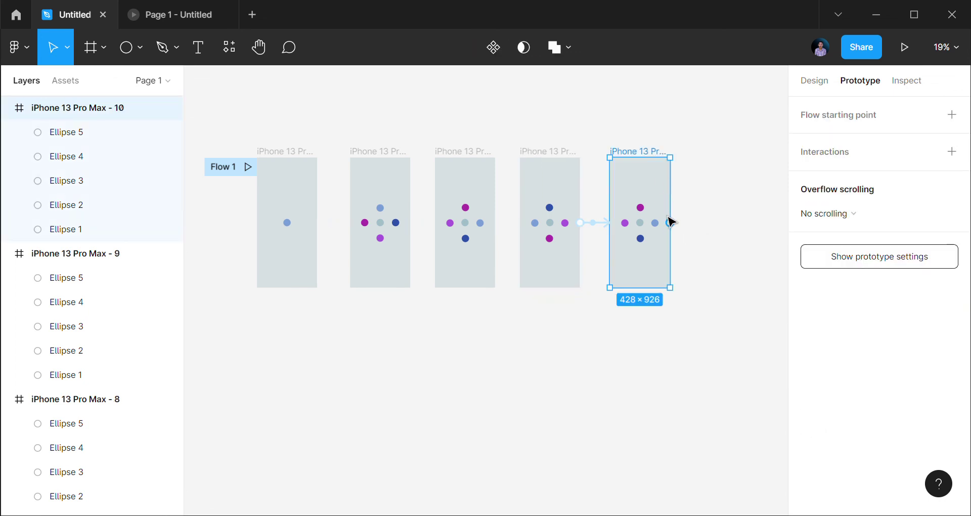
pyautogui.moveTo(670, 222); pyautogui.dragTo(306, 247)
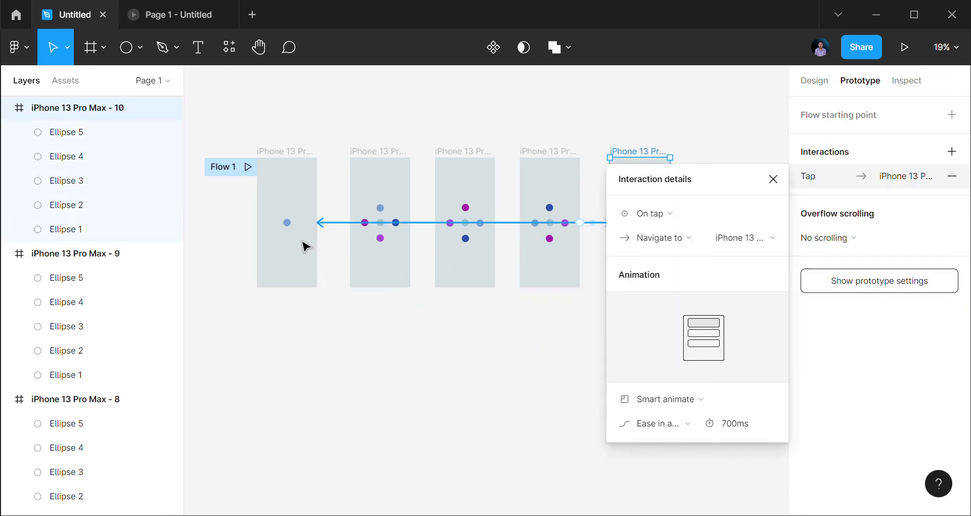
pyautogui.click(665, 212)
pyautogui.click(642, 403)
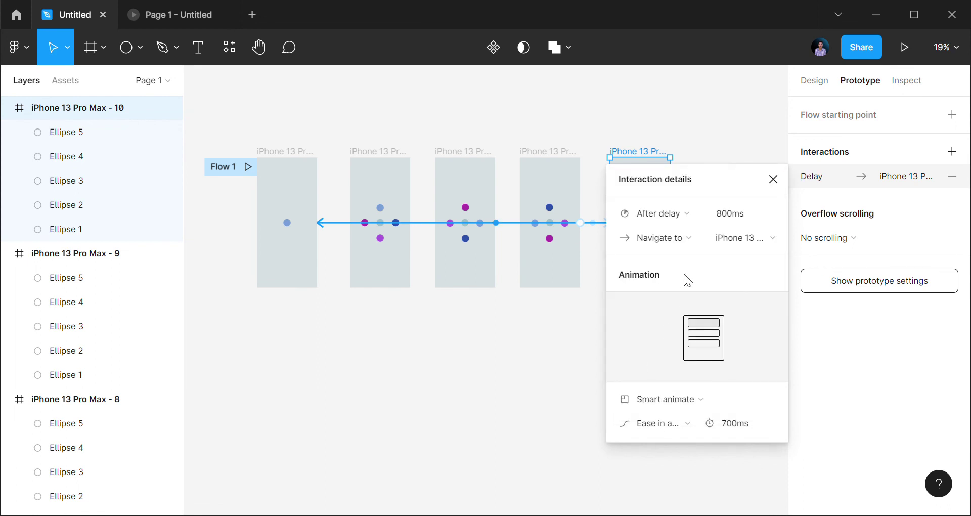
pyautogui.click(747, 213)
pyautogui.write('100ms')
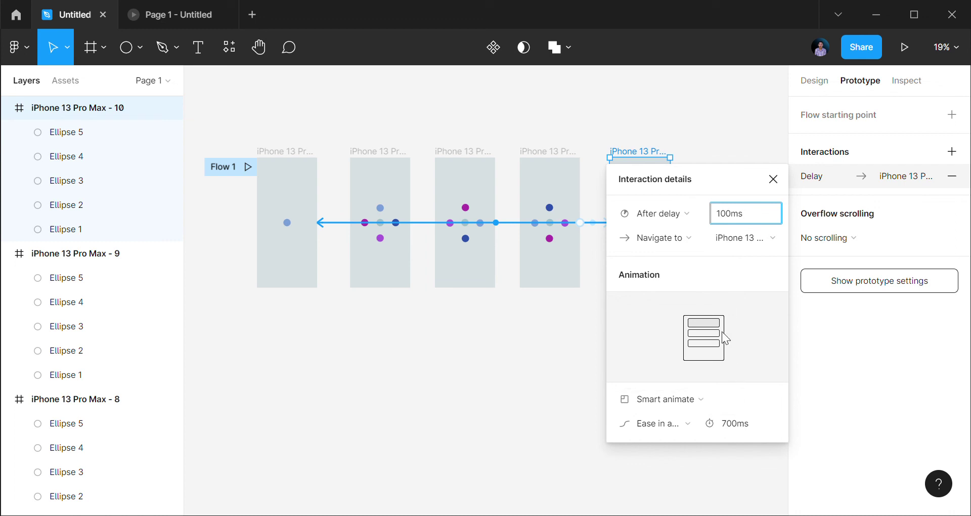
pyautogui.click(771, 179)
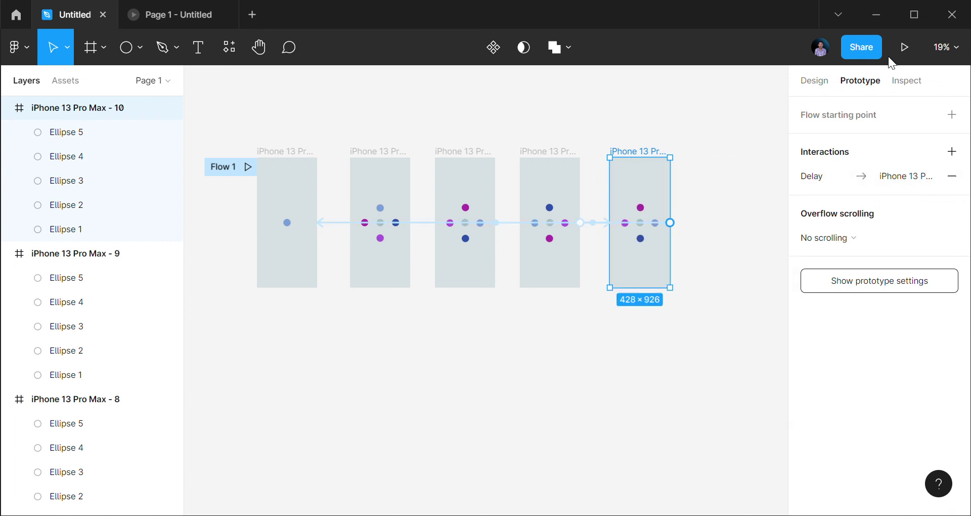
# Play the prototype in presentation view to check the looping circle animation.
pyautogui.click(901, 50)
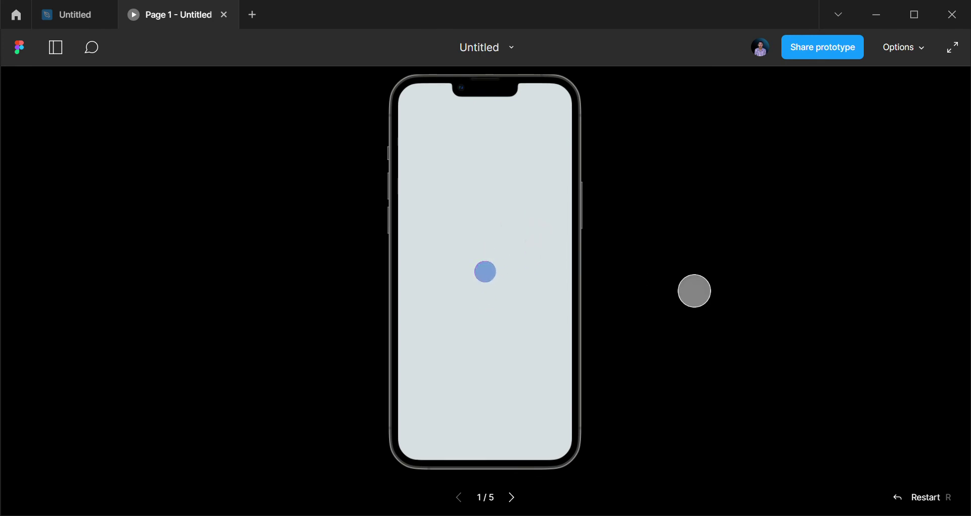